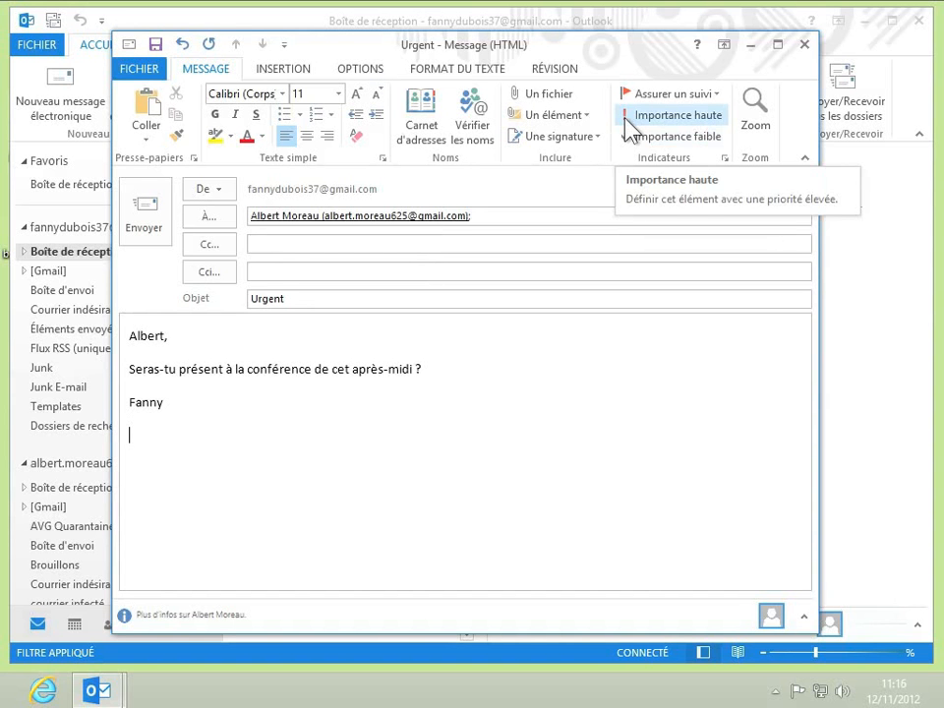
Mark the message as high importance and add a follow-up flag to it.
left_click(625, 120)
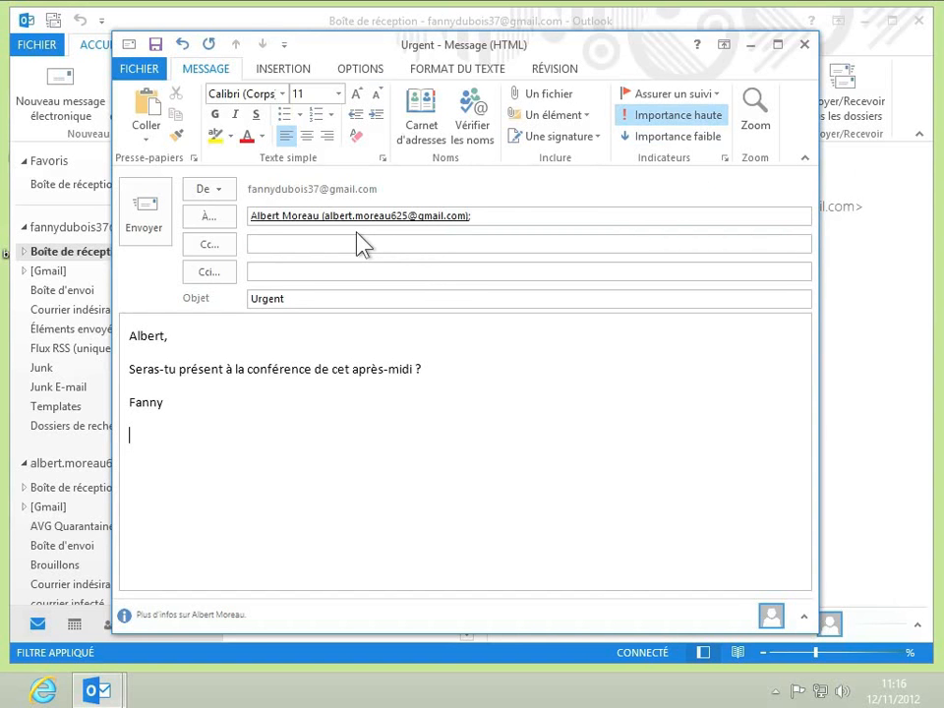
left_click(715, 95)
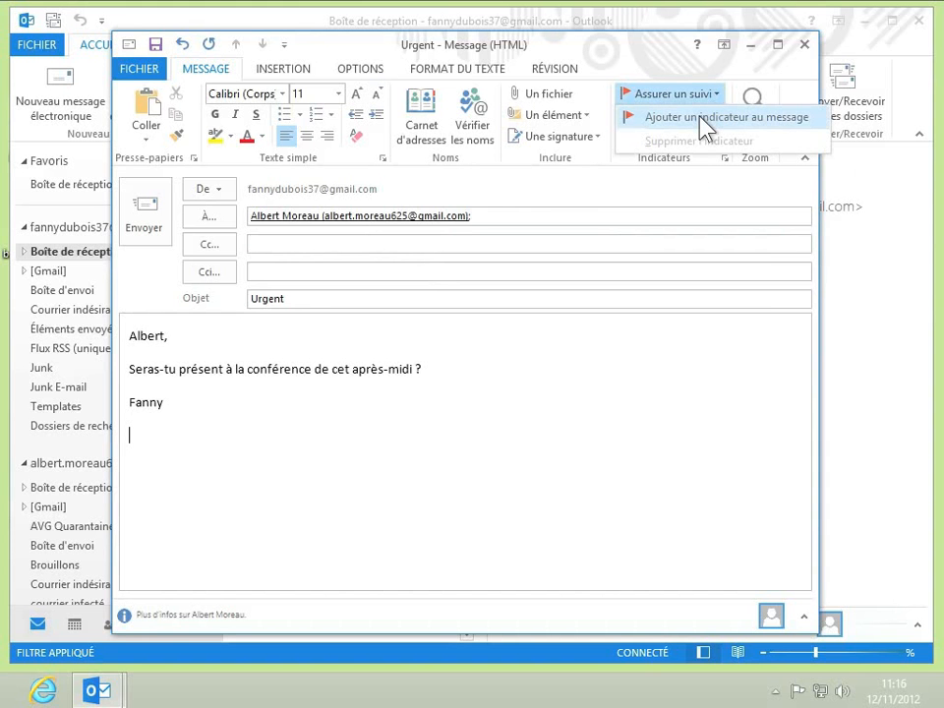
left_click(705, 122)
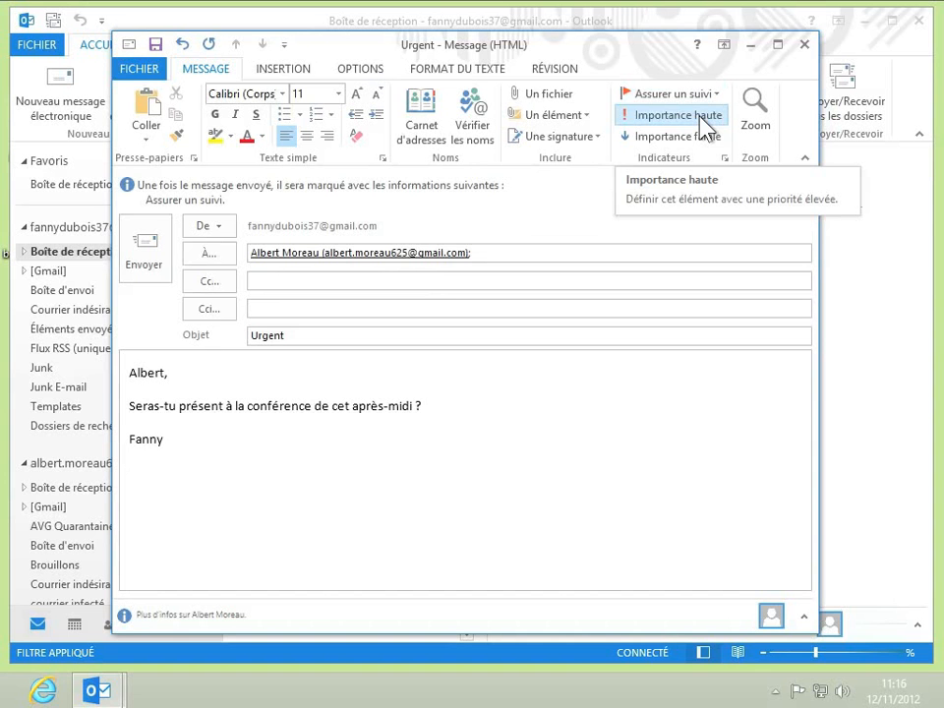
left_click(704, 122)
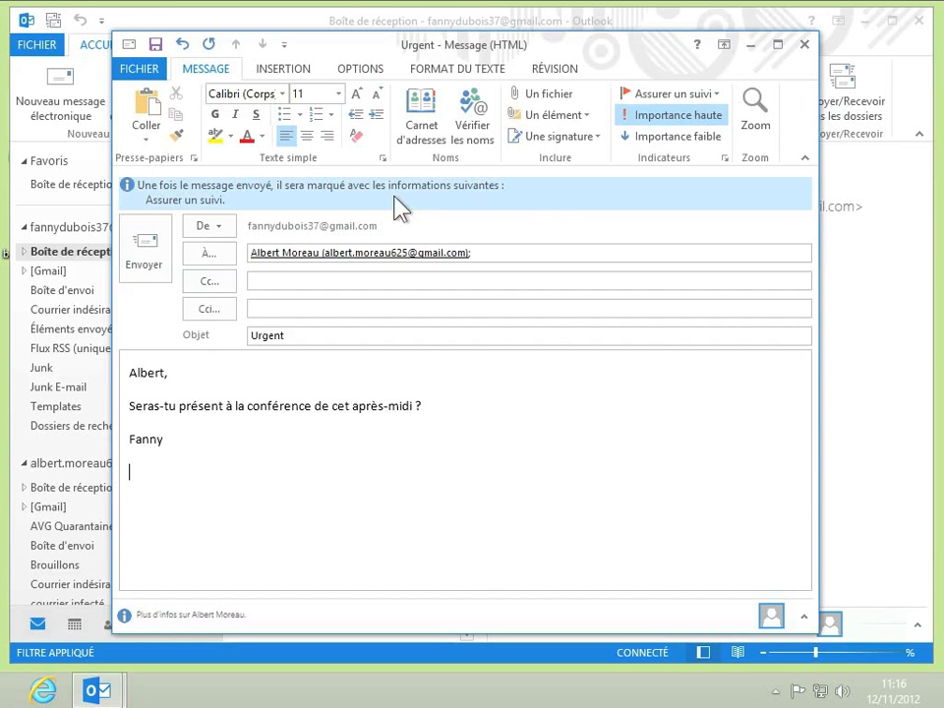
Request a read receipt for the message, with the delivery receipt request left off.
left_click(362, 69)
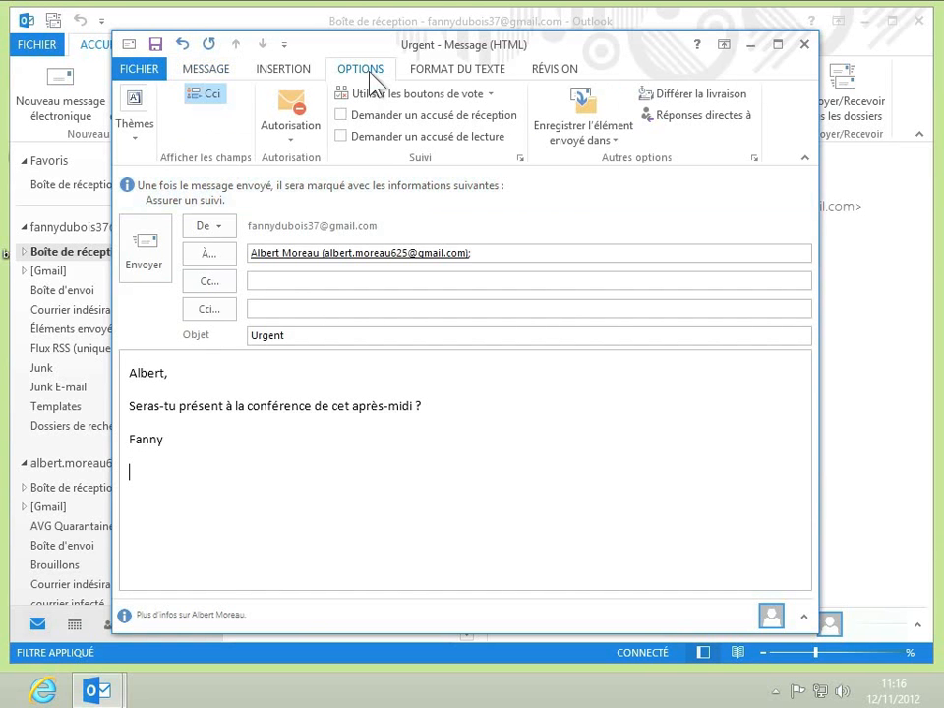
left_click(342, 115)
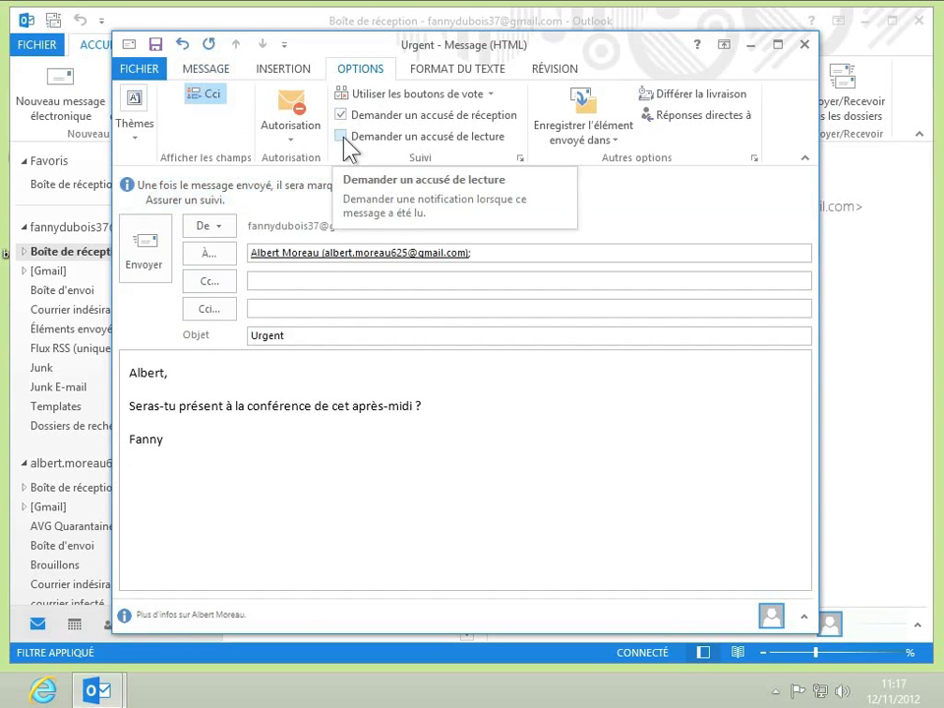
left_click(342, 137)
left_click(341, 115)
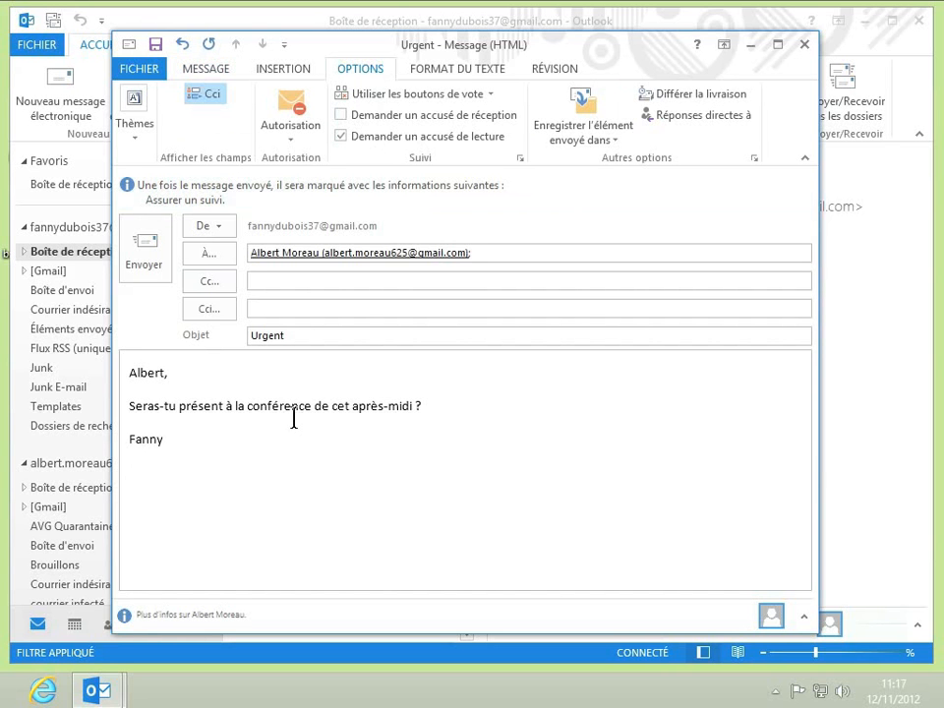
Add Oui;Non voting buttons to the message and customize the choices as "Oui, j'y vais;Non".
left_click(455, 98)
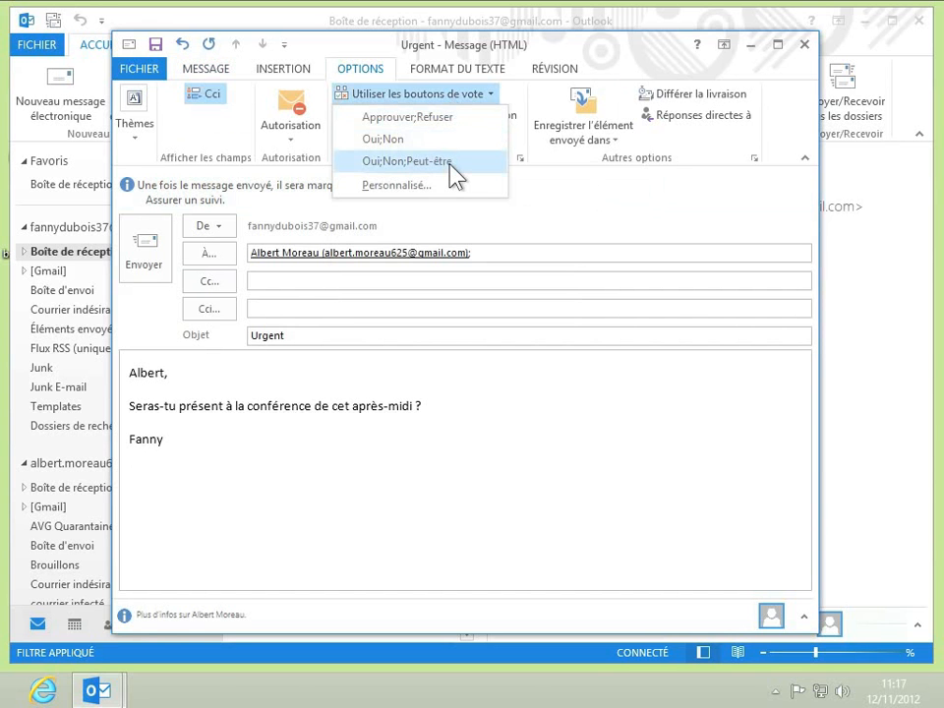
left_click(414, 140)
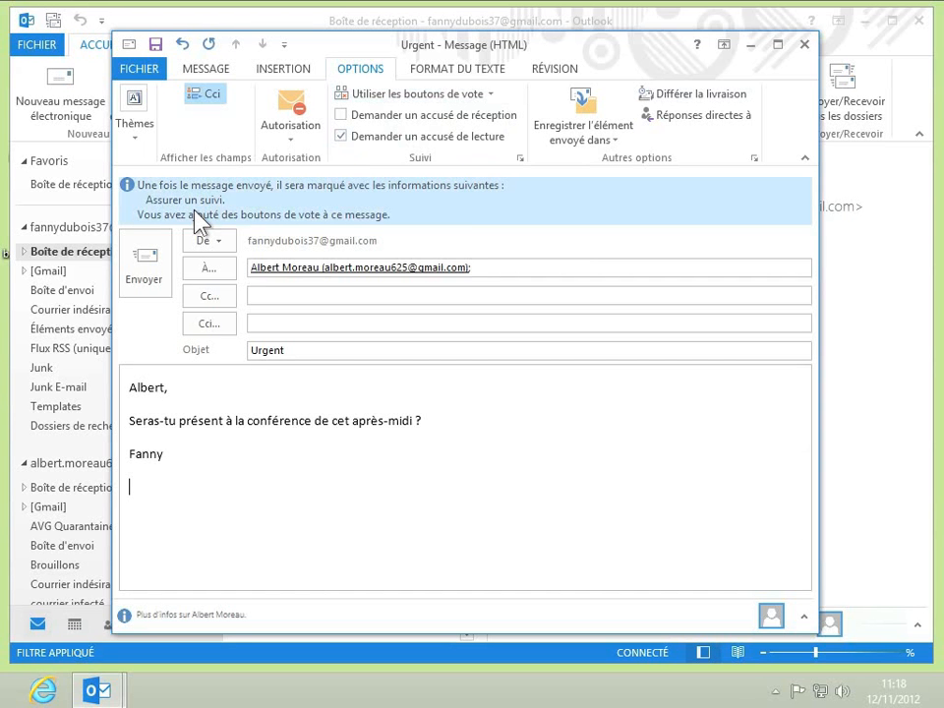
left_click(491, 94)
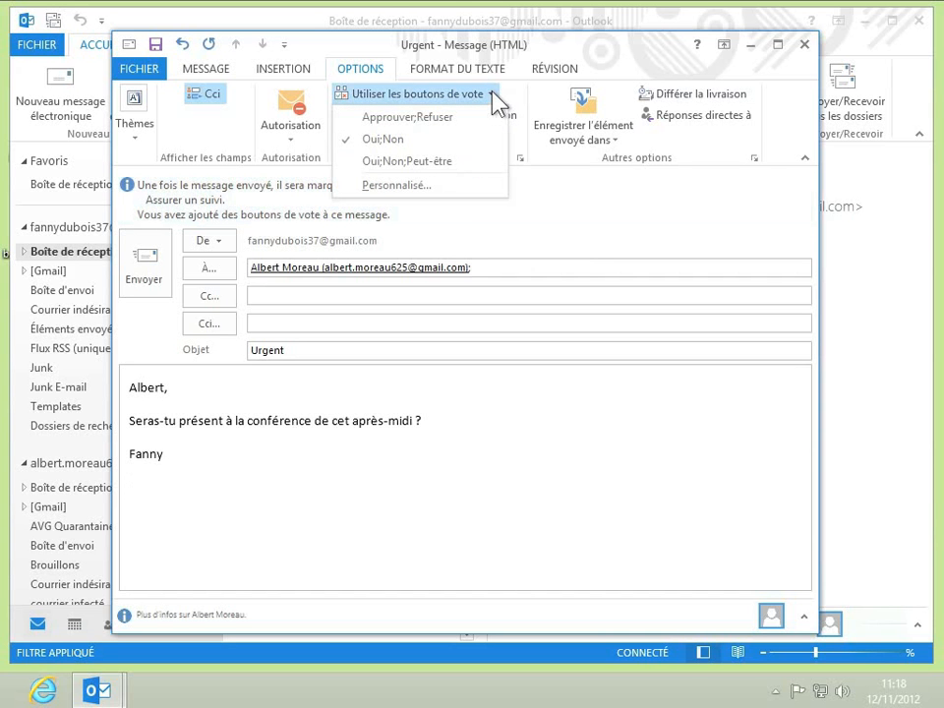
left_click(429, 194)
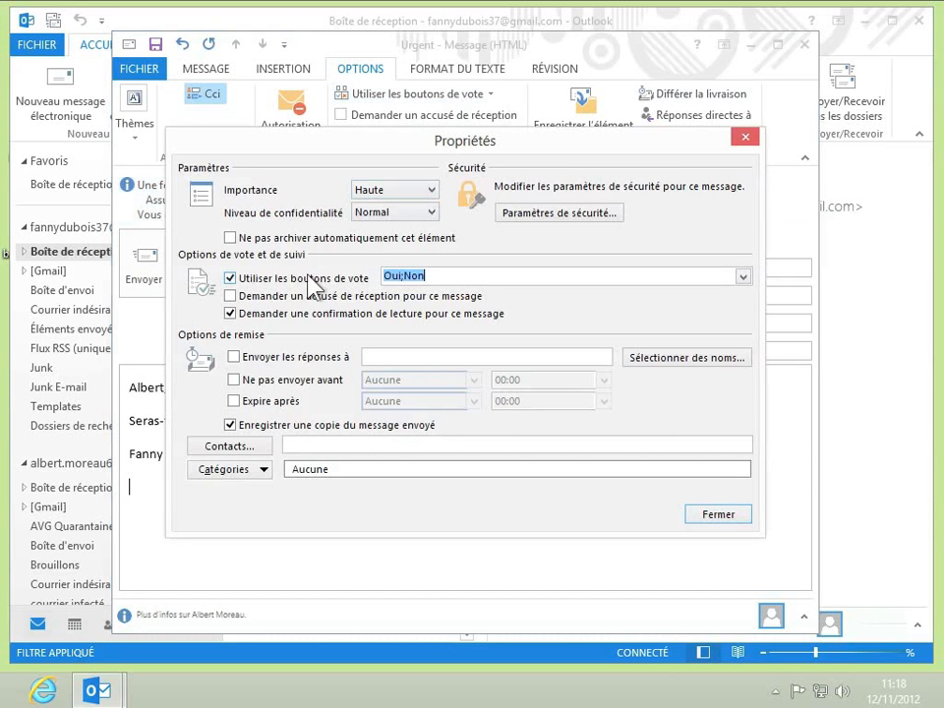
left_click(401, 276)
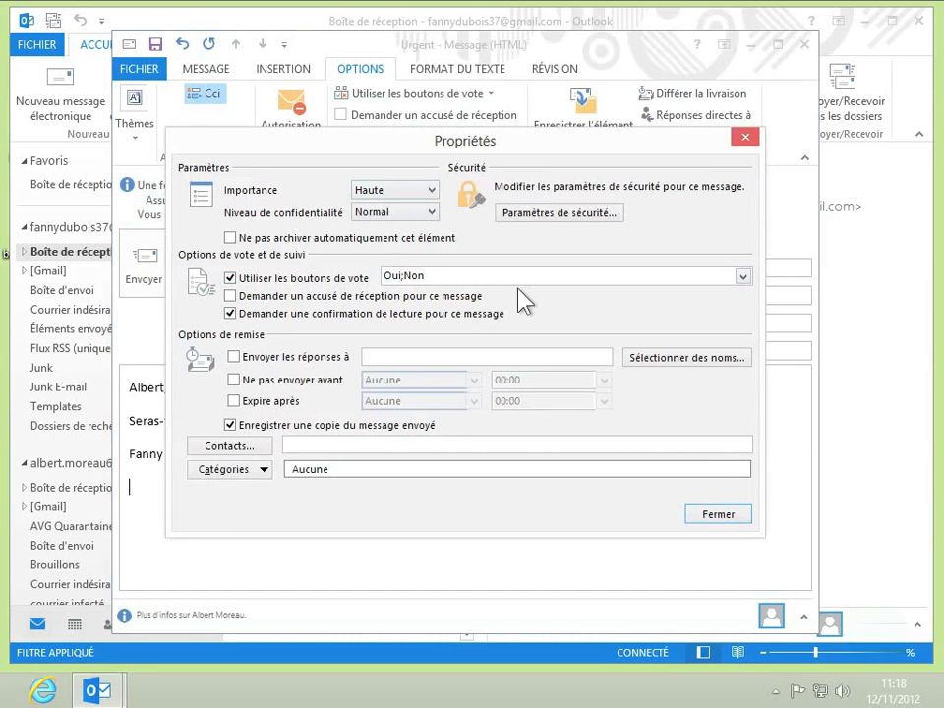
type("J'y vais;")
left_click(744, 279)
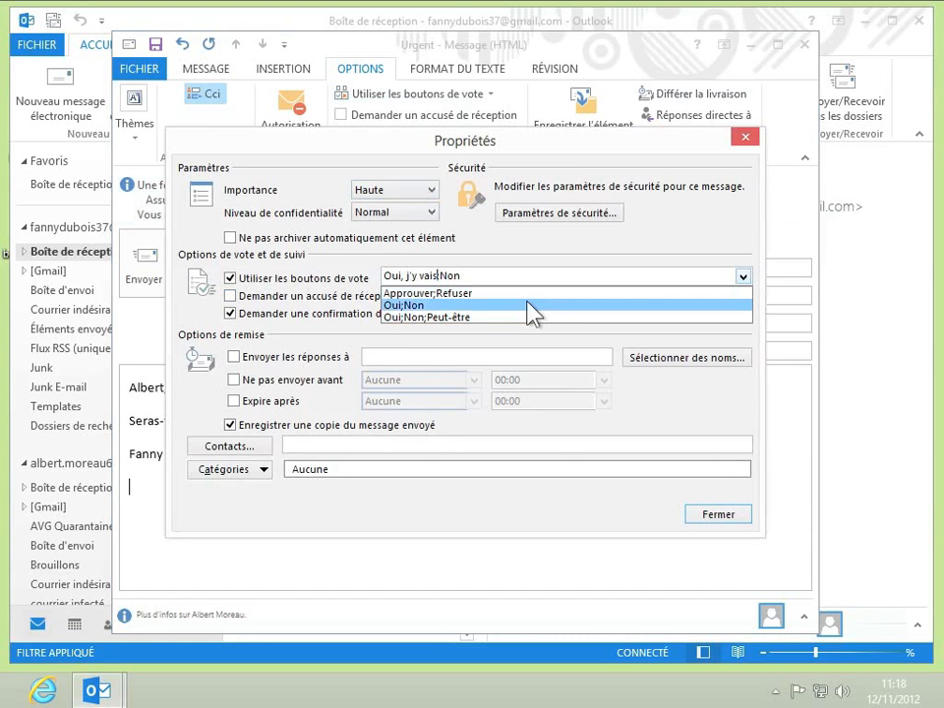
left_click(346, 324)
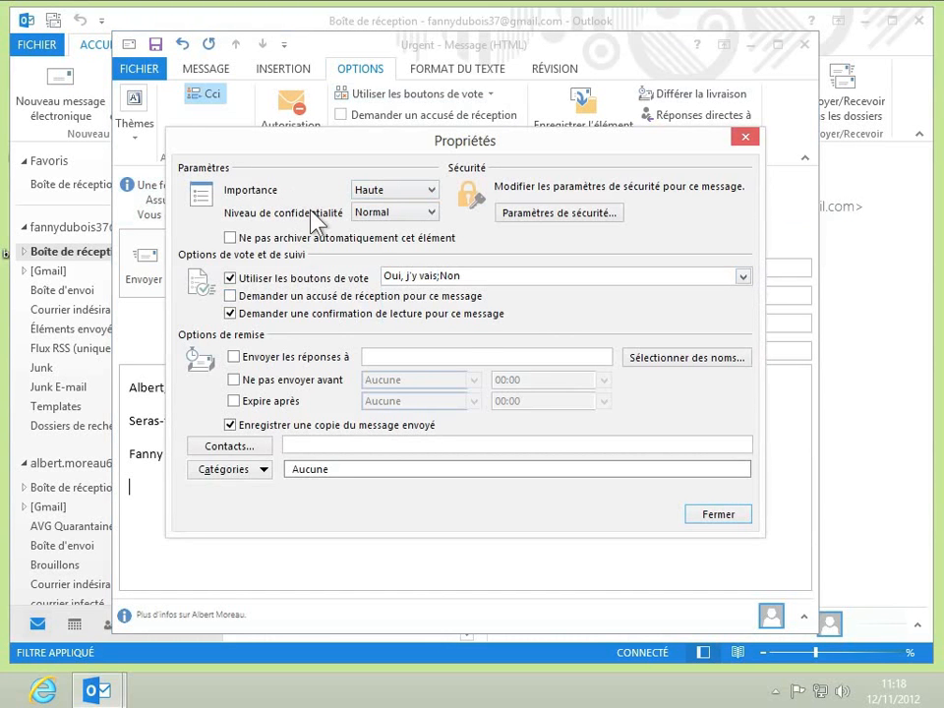
left_click(433, 213)
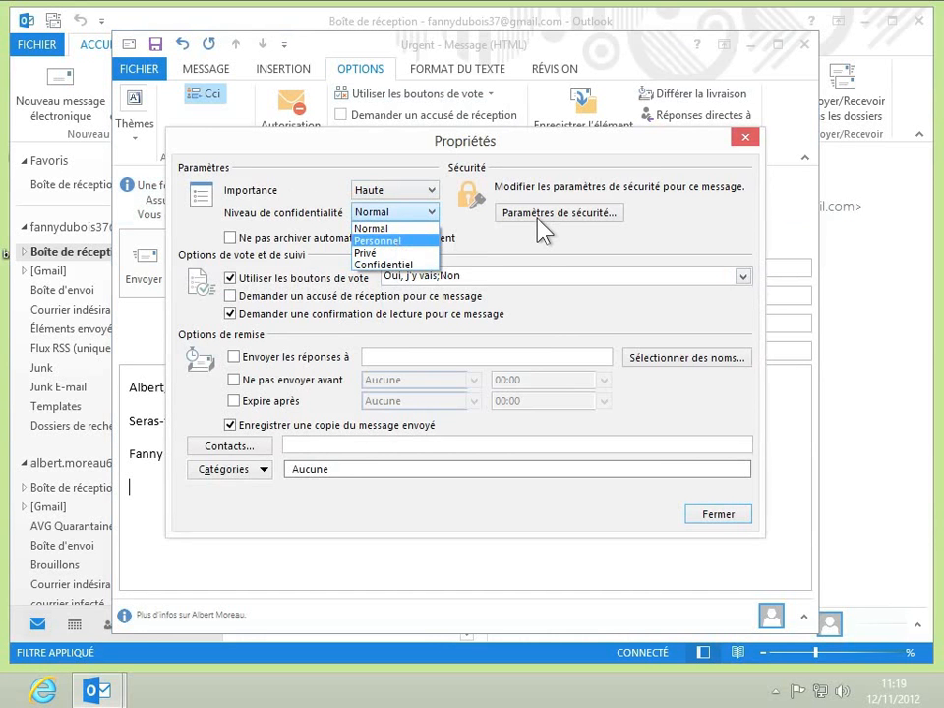
left_click(541, 291)
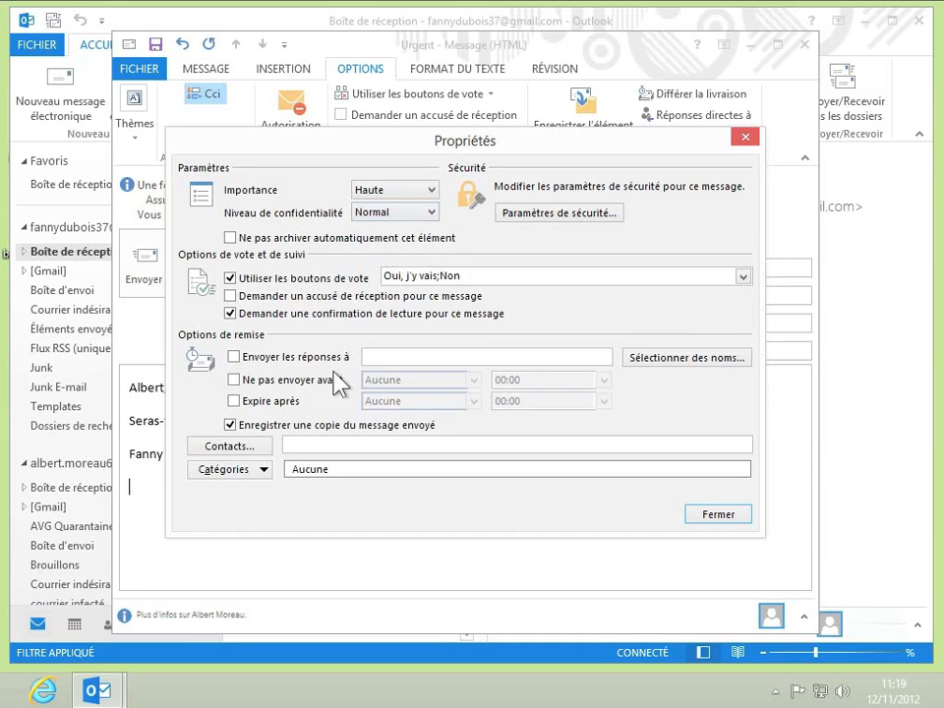
Delay the message's delivery so it is not sent before 13/11/2012 at 08:00.
left_click(234, 381)
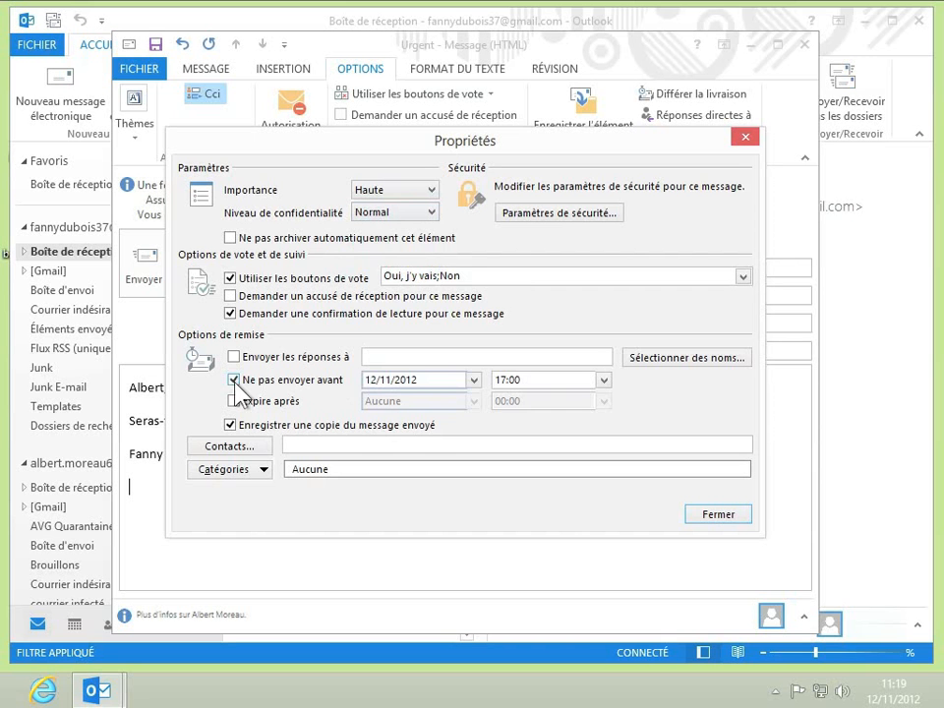
left_click(473, 381)
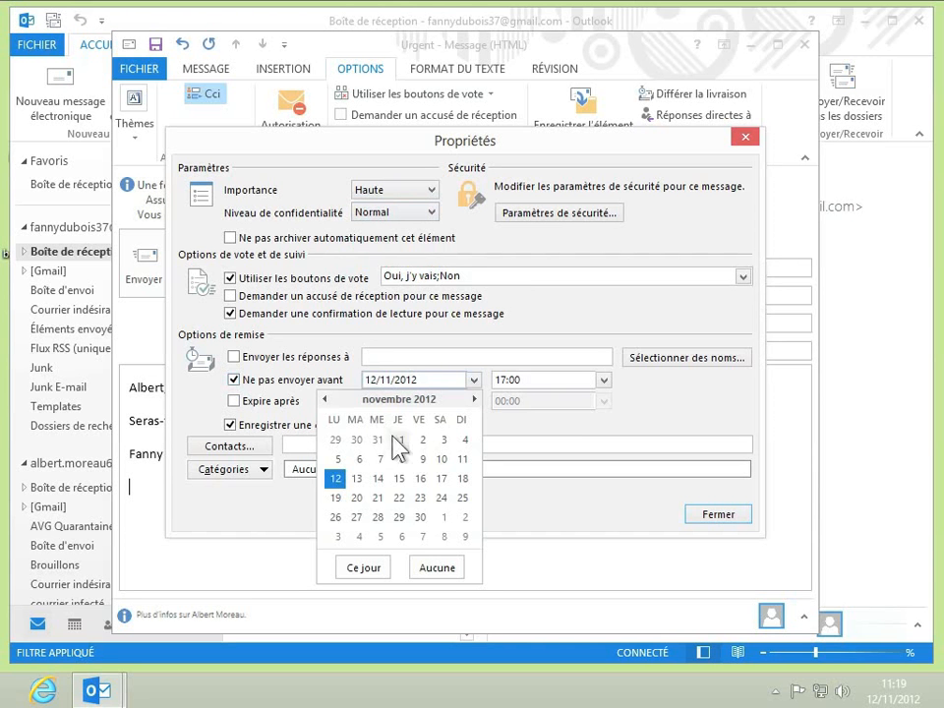
left_click(358, 480)
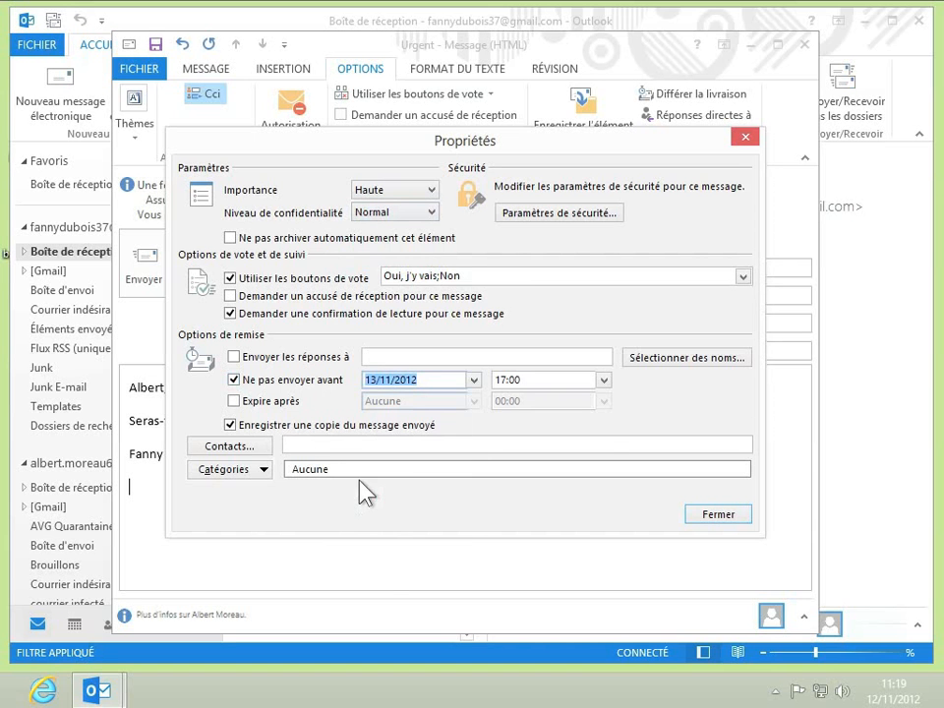
left_click(603, 380)
key("Up")
key("Up")
key("Up")
key("Up")
key("Up")
key("Up")
key("Up")
key("Up")
key("Up")
key("Up")
key("Up")
key("Up")
key("Up")
key("Up")
key("Up")
key("Up")
key("Up")
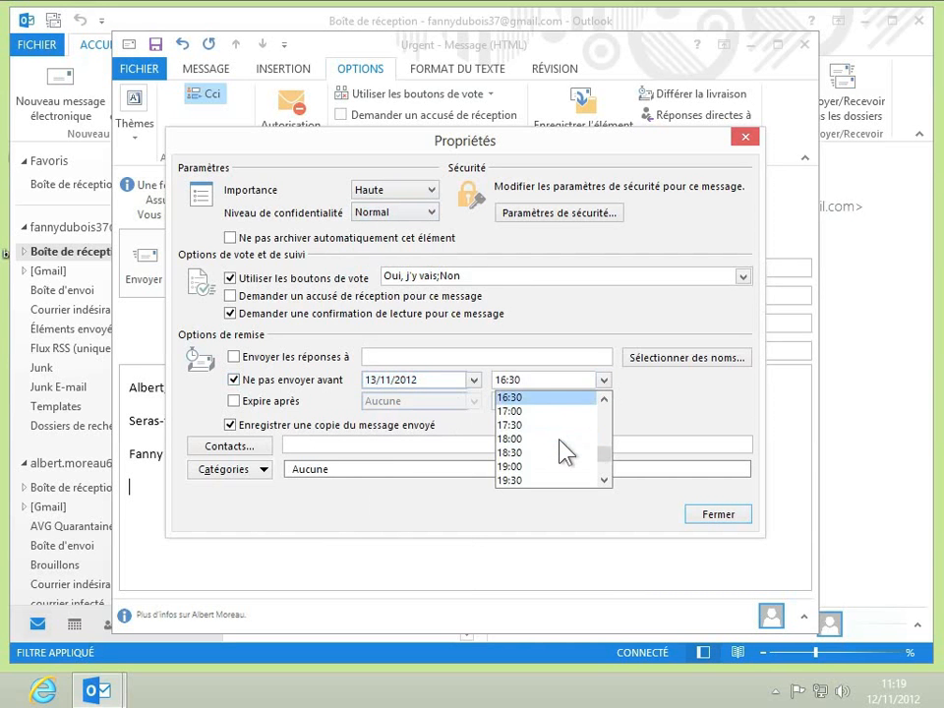
key("Up")
key("Up")
key("Up")
key("Up")
key("Up")
key("Up")
key("Up")
key("Up")
key("Up")
key("Up")
key("Up")
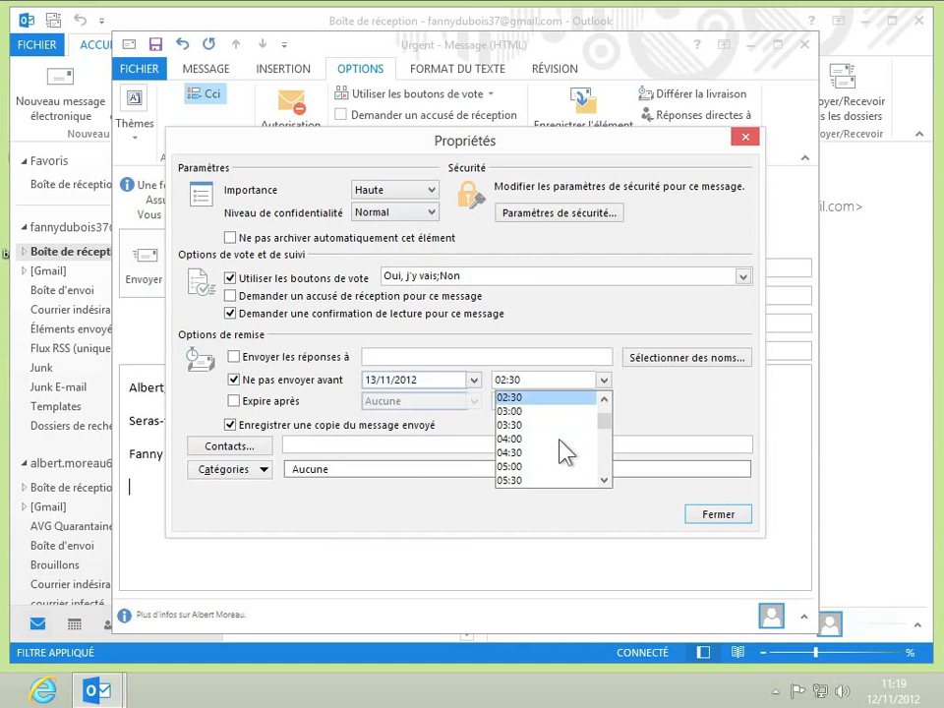
key("Down")
key("Down")
key("Down")
key("Down")
key("Down")
key("Down")
key("Down")
key("Down")
key("Down")
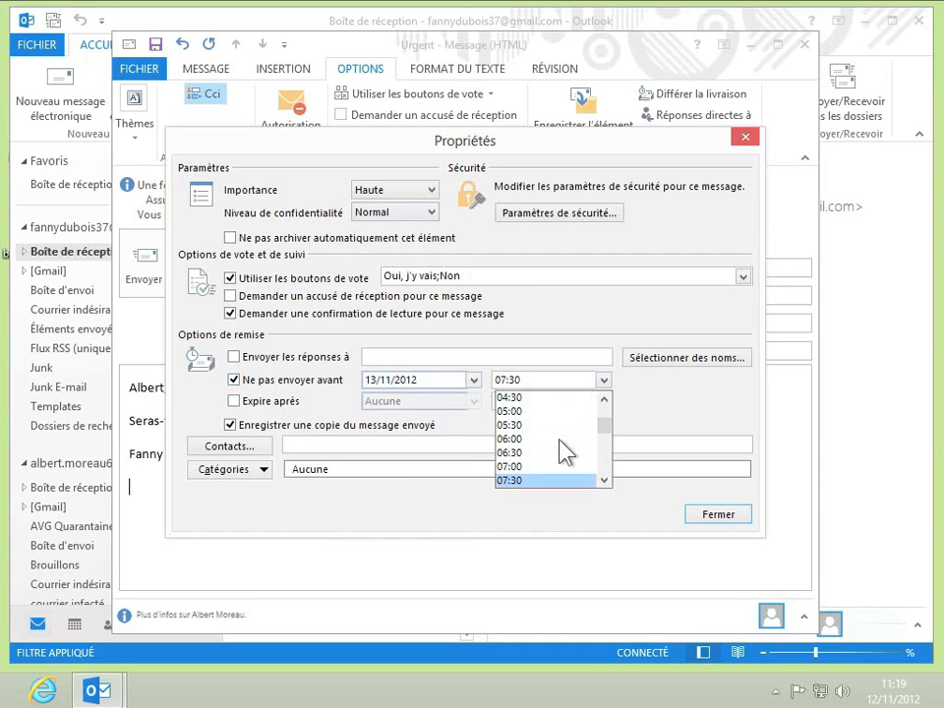
key("Down")
left_click(529, 474)
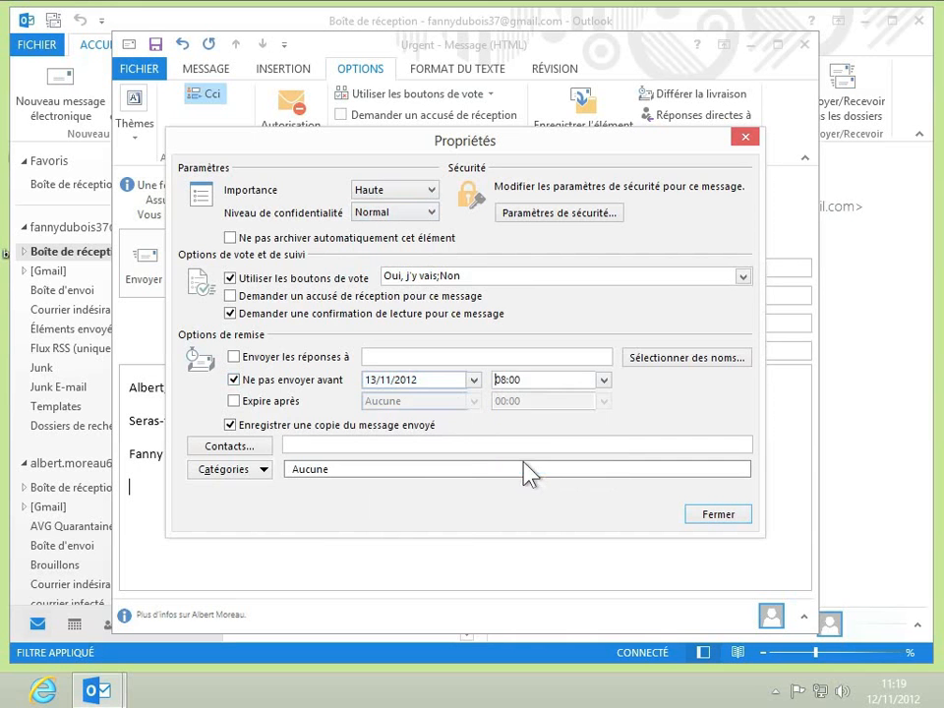
Set the message to expire after 13/11/2012.
left_click(272, 402)
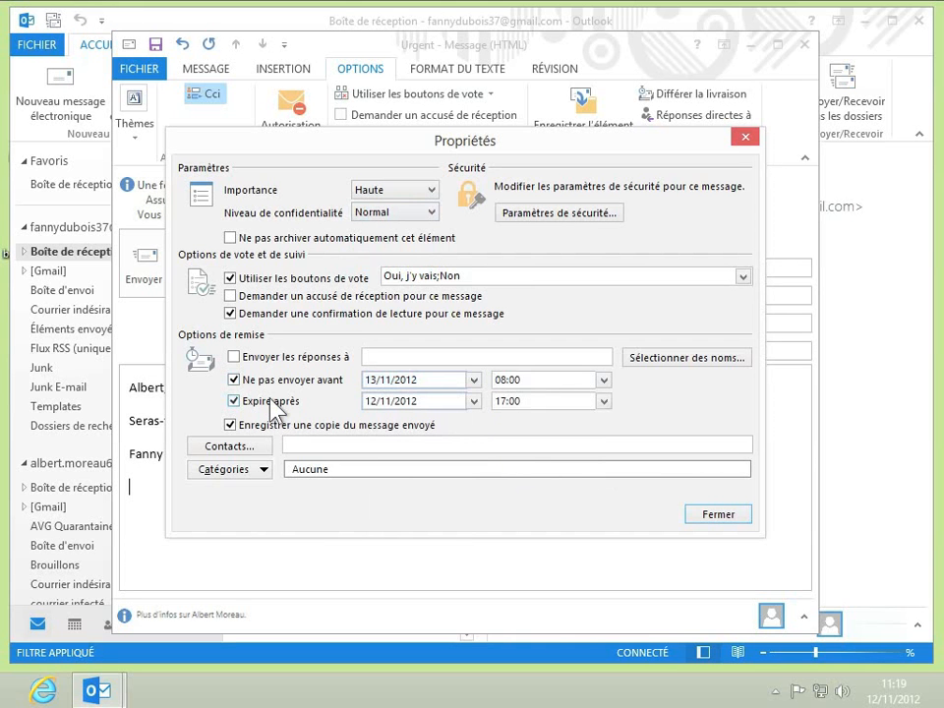
left_click(473, 401)
left_click(361, 501)
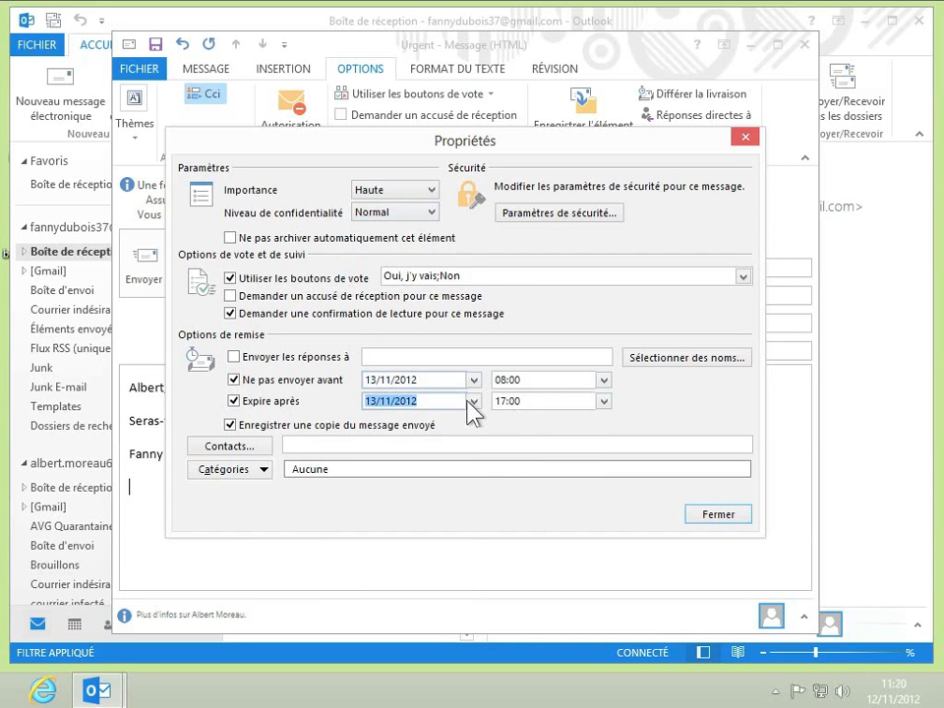
Turn off both the delayed delivery and the expiry date for the message.
left_click(236, 380)
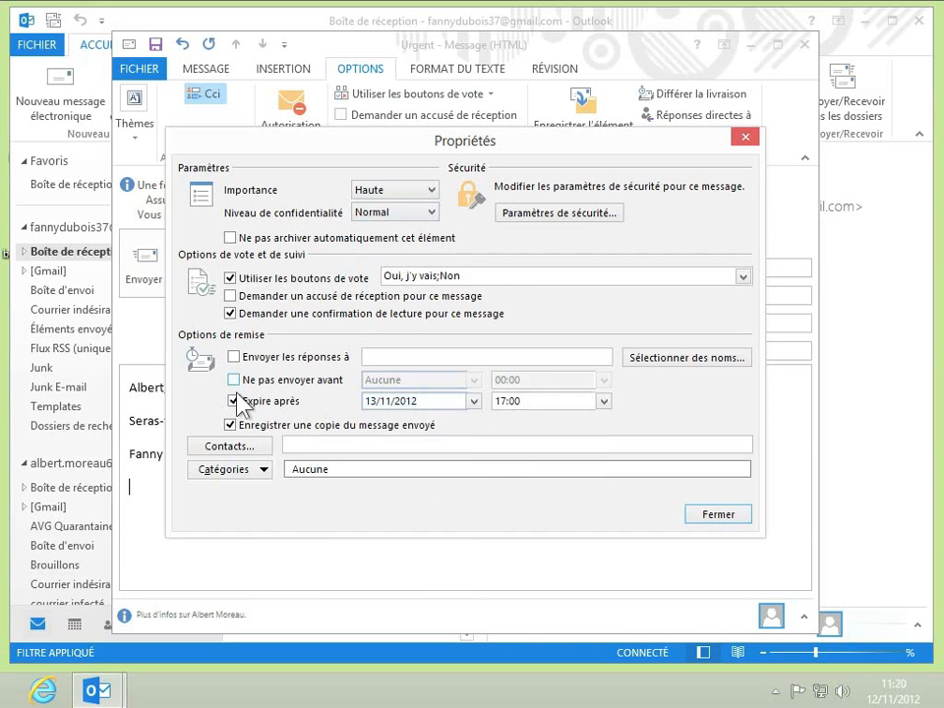
left_click(234, 401)
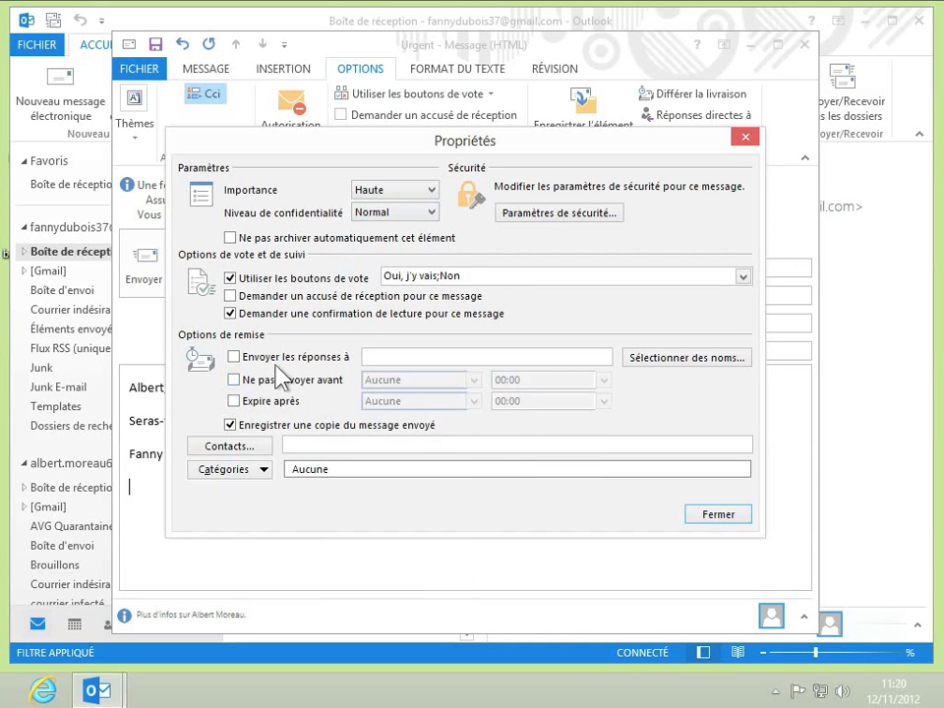
Direct replies to the sender plus a second contact from the address book, and close the message properties.
left_click(283, 358)
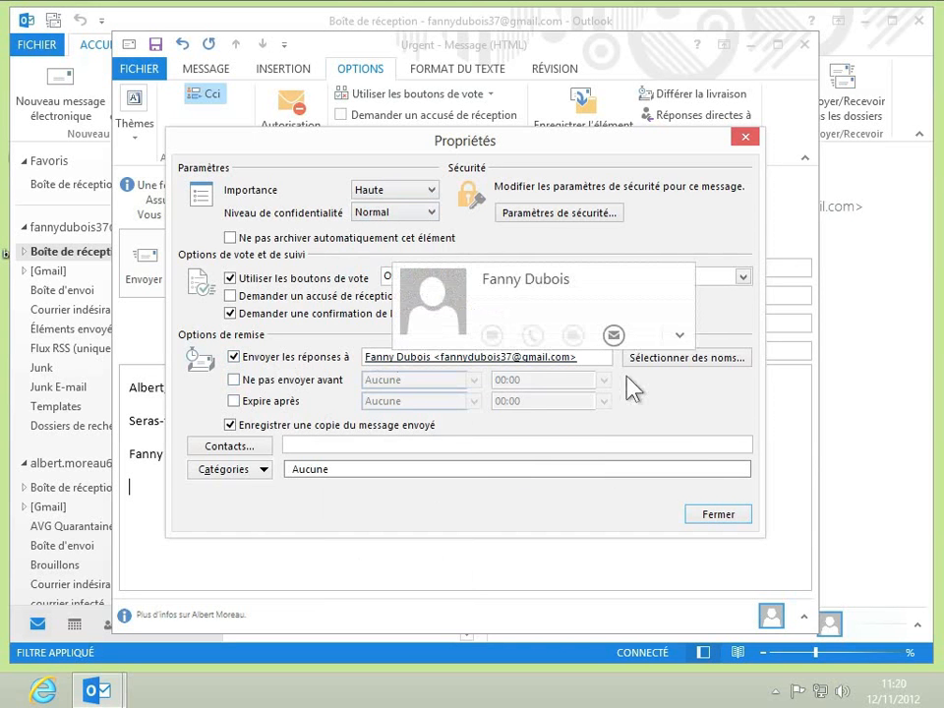
left_click(677, 373)
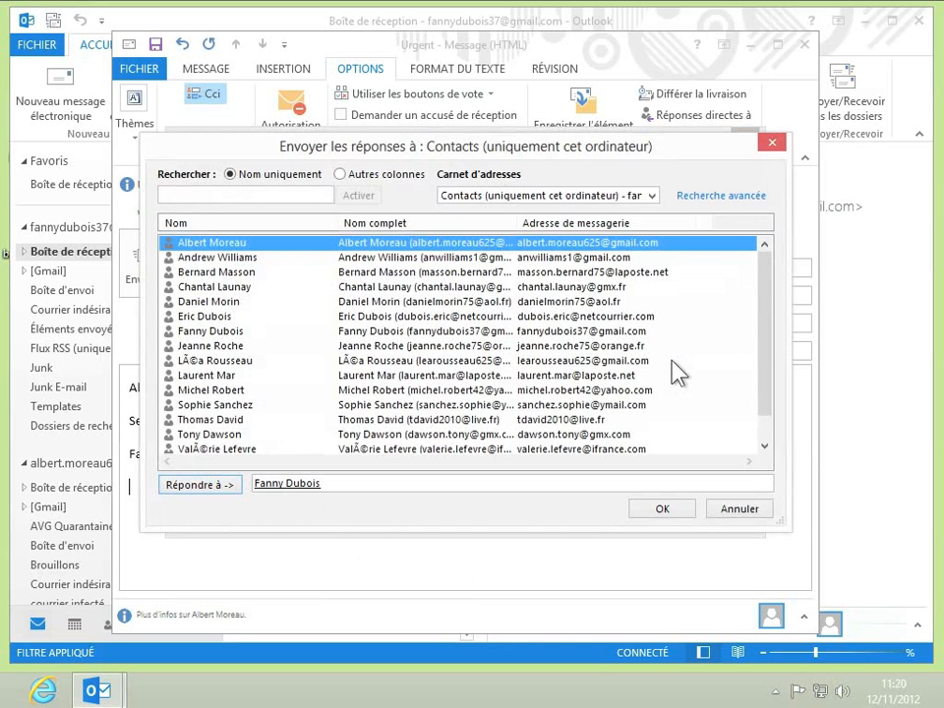
double_click(206, 361)
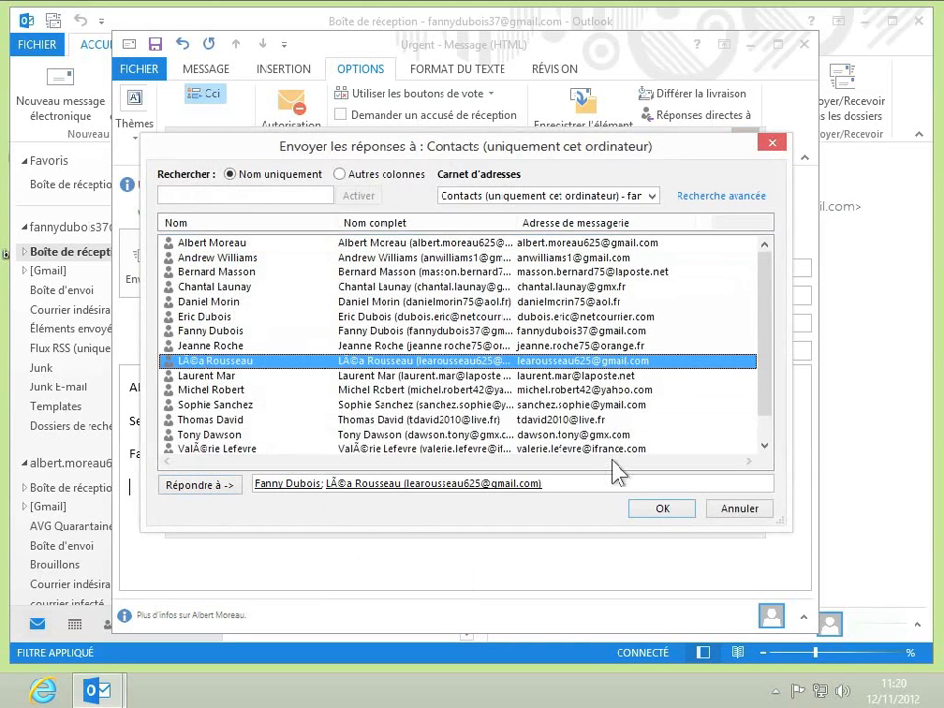
left_click(654, 511)
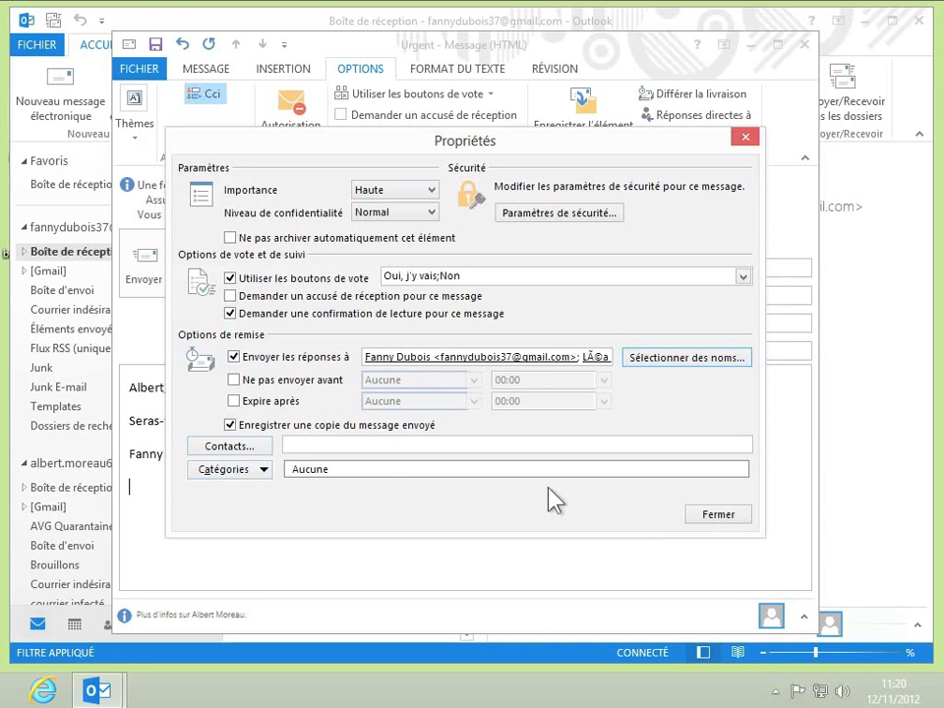
left_click(717, 517)
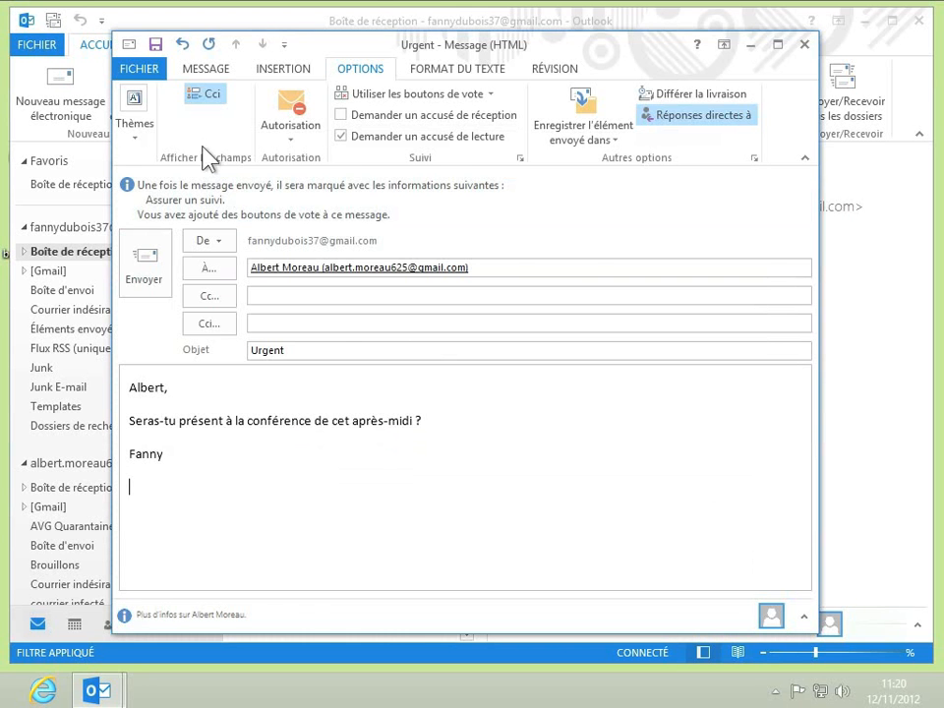
Send the message and open the received "Urgent" email in the recipient account's inbox.
left_click(145, 265)
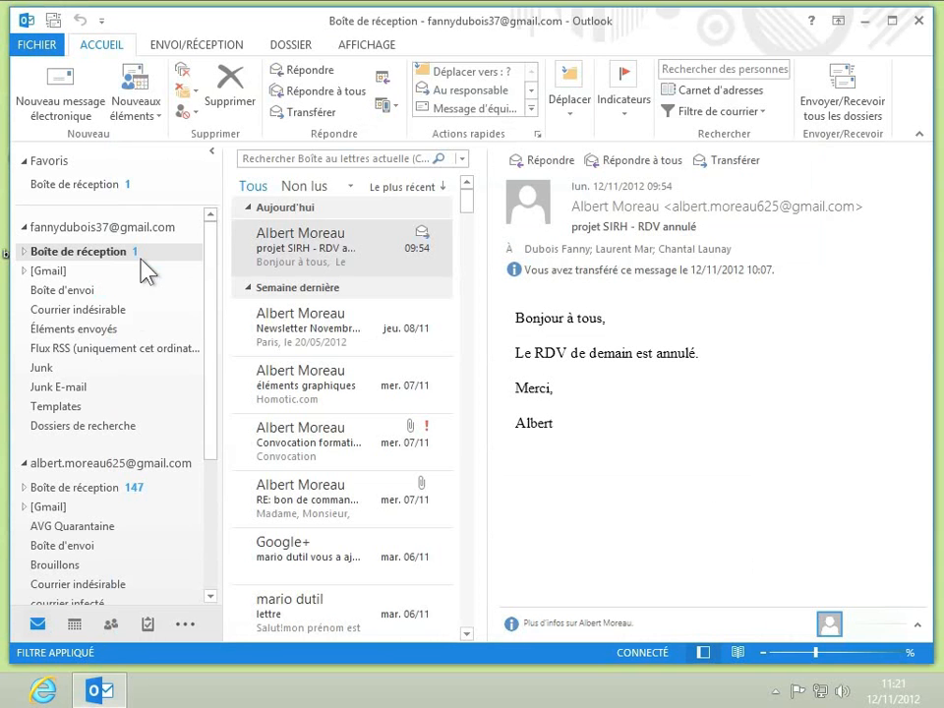
left_click(92, 486)
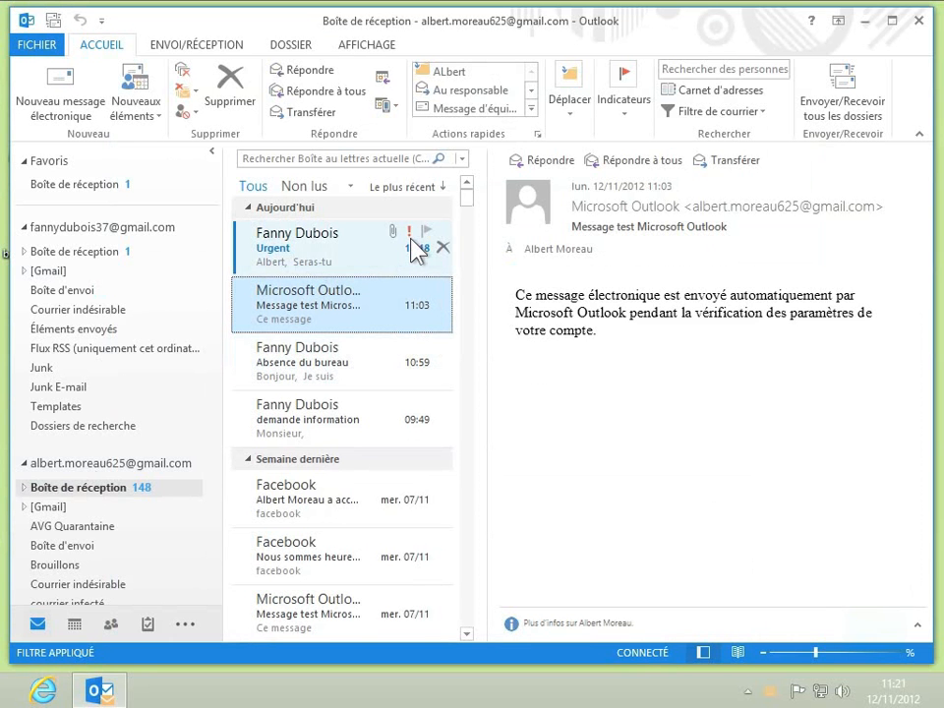
left_click(307, 254)
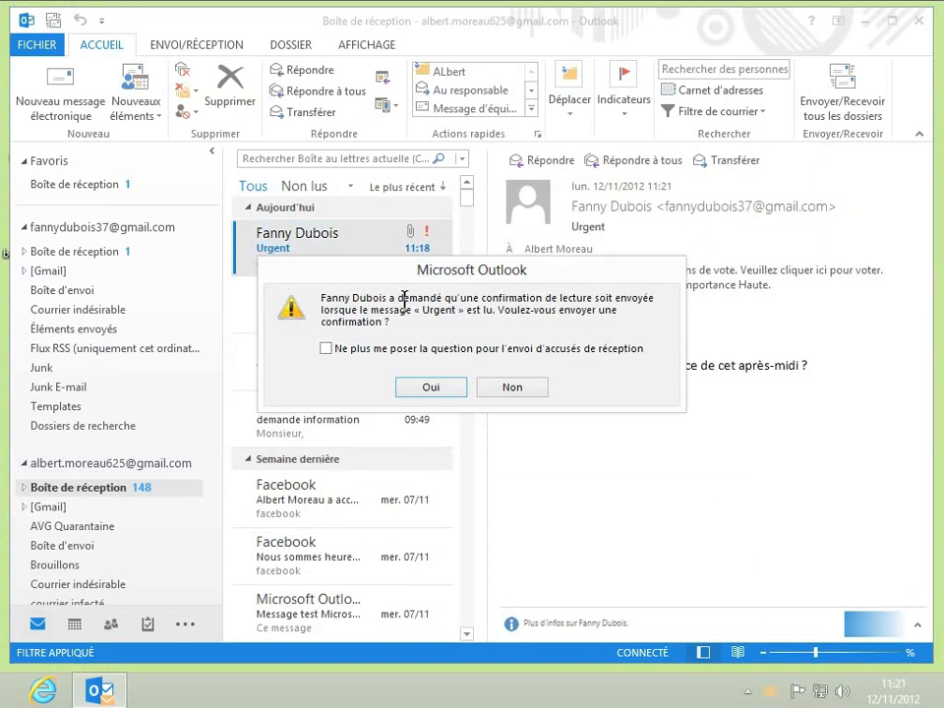
Approve sending the read receipt and vote "Oui, j'y vais" on the "Urgent" message, sending the response immediately without editing it.
left_click(430, 387)
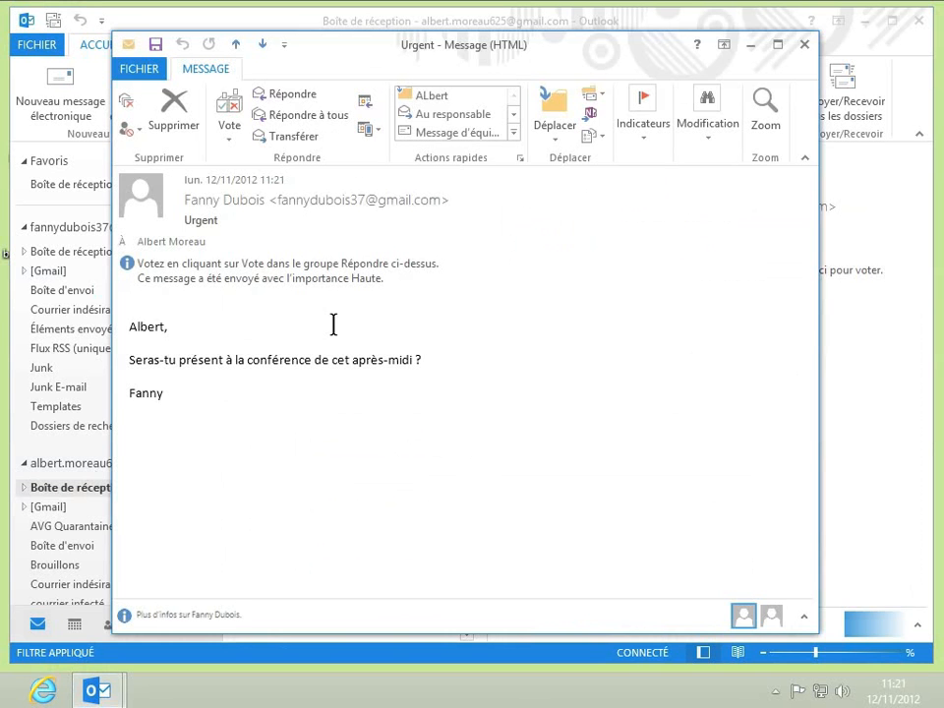
left_click(236, 151)
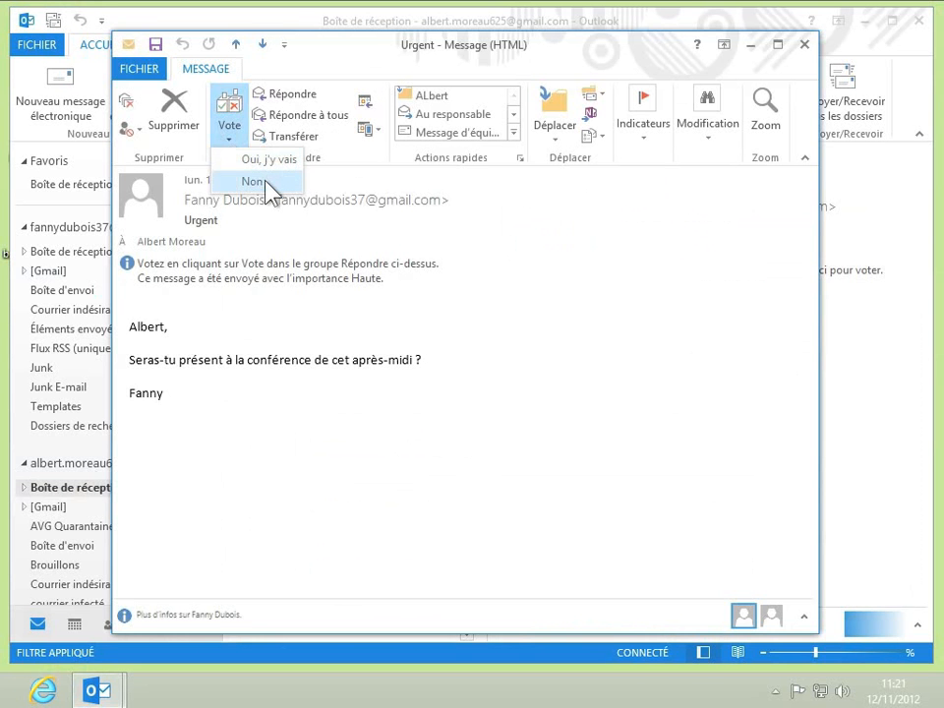
left_click(269, 162)
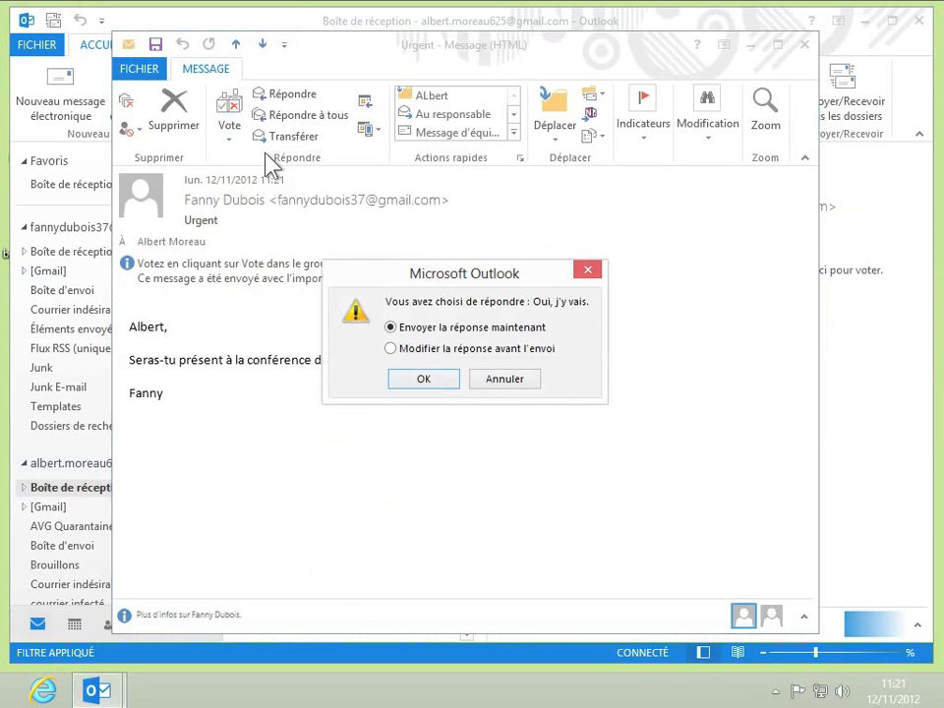
left_click(461, 351)
left_click(448, 332)
left_click(424, 378)
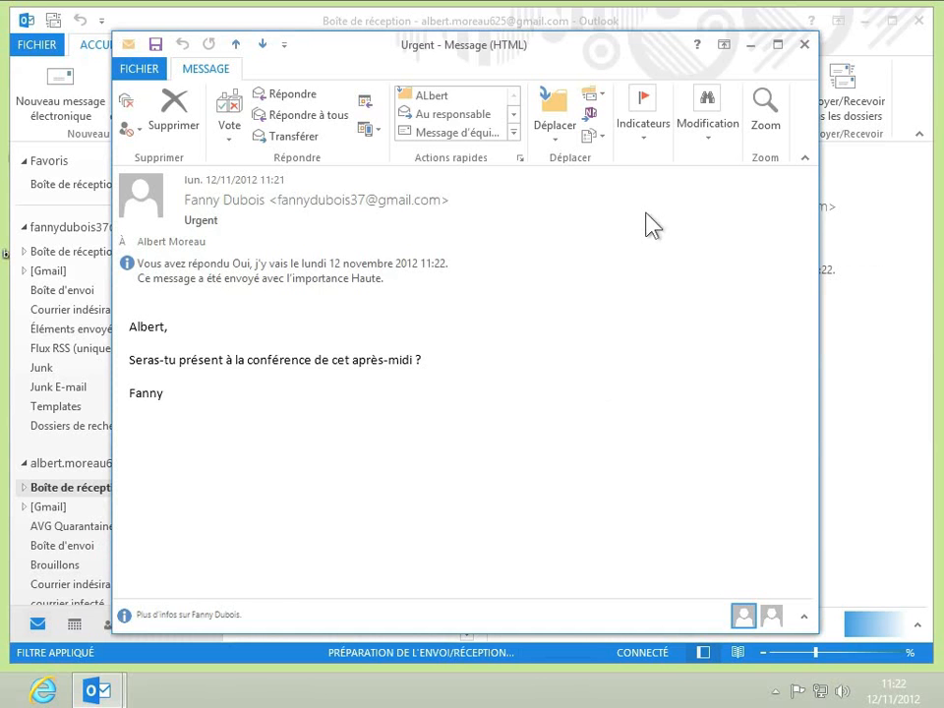
left_click(803, 46)
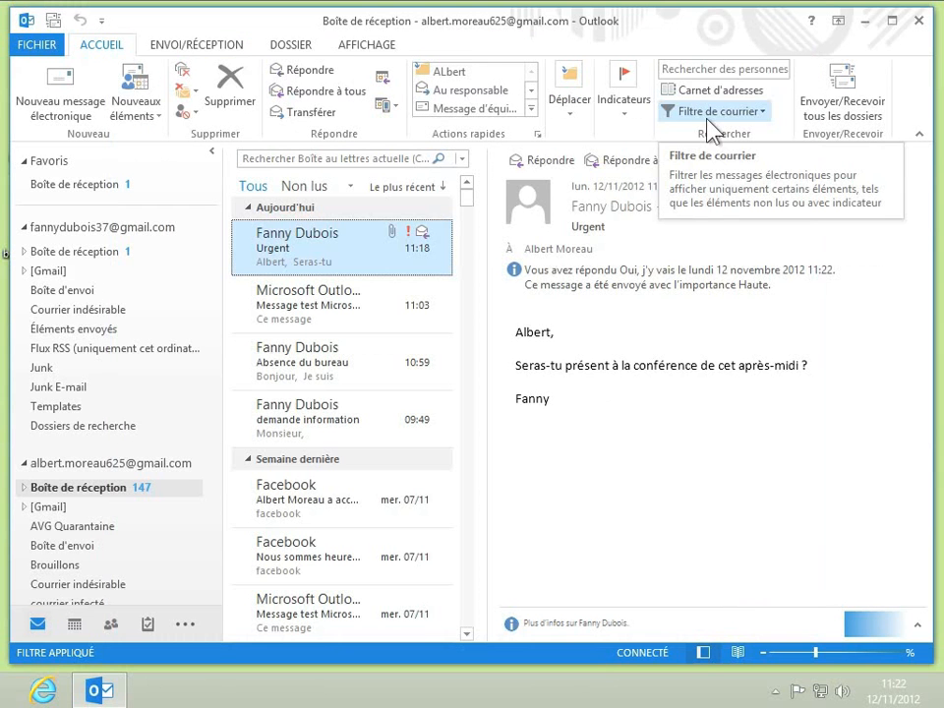
In the sender account's inbox, examine the "Lu : Urgent" read receipt and the voting reply with its recipients.
left_click(93, 256)
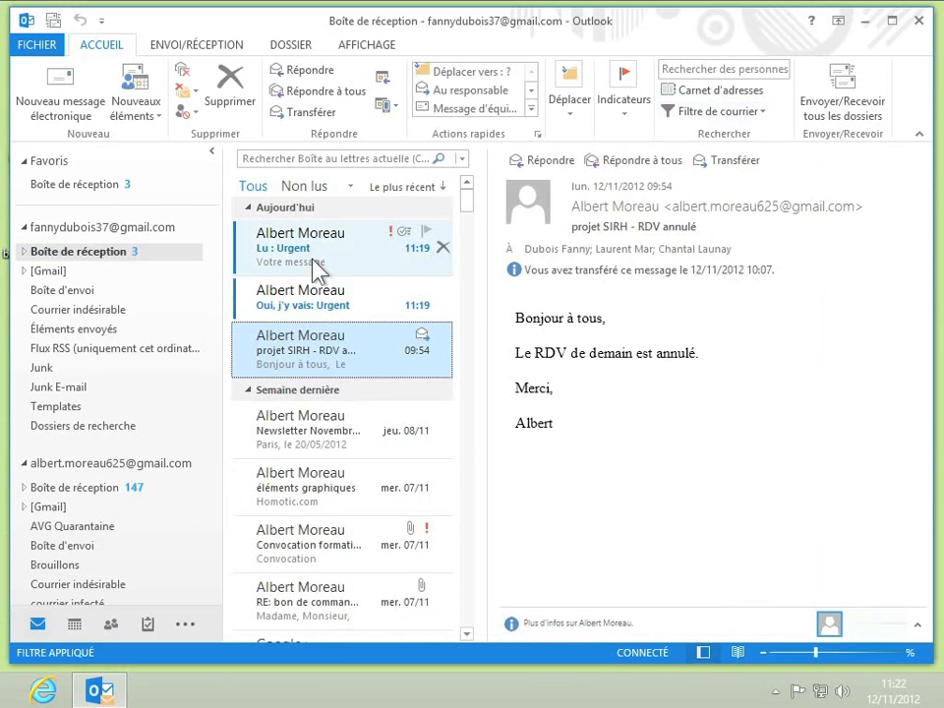
double_click(313, 258)
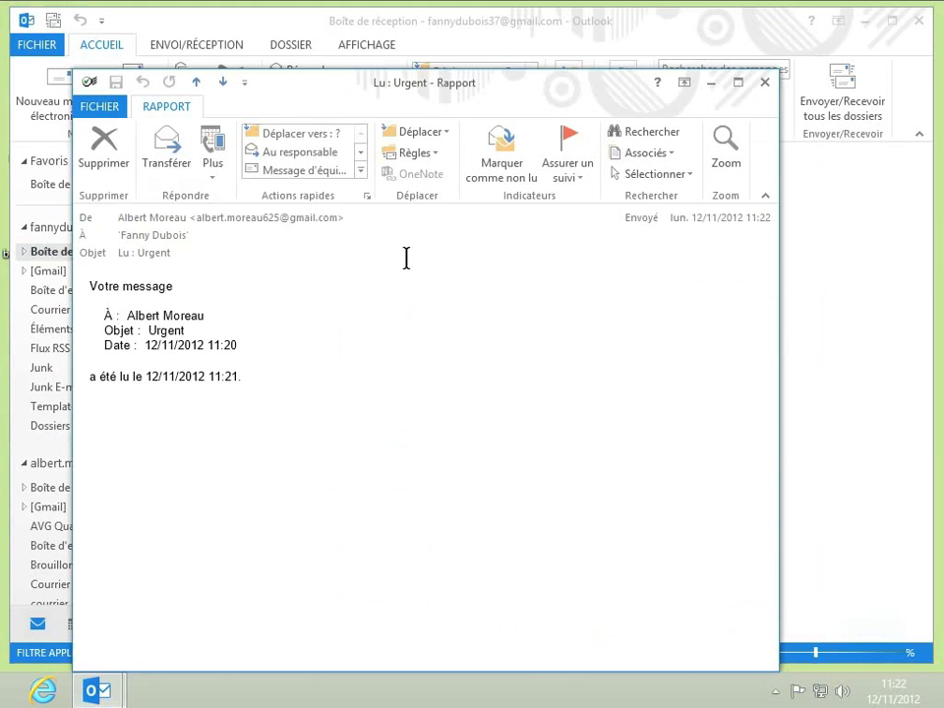
left_click(764, 82)
left_click(360, 306)
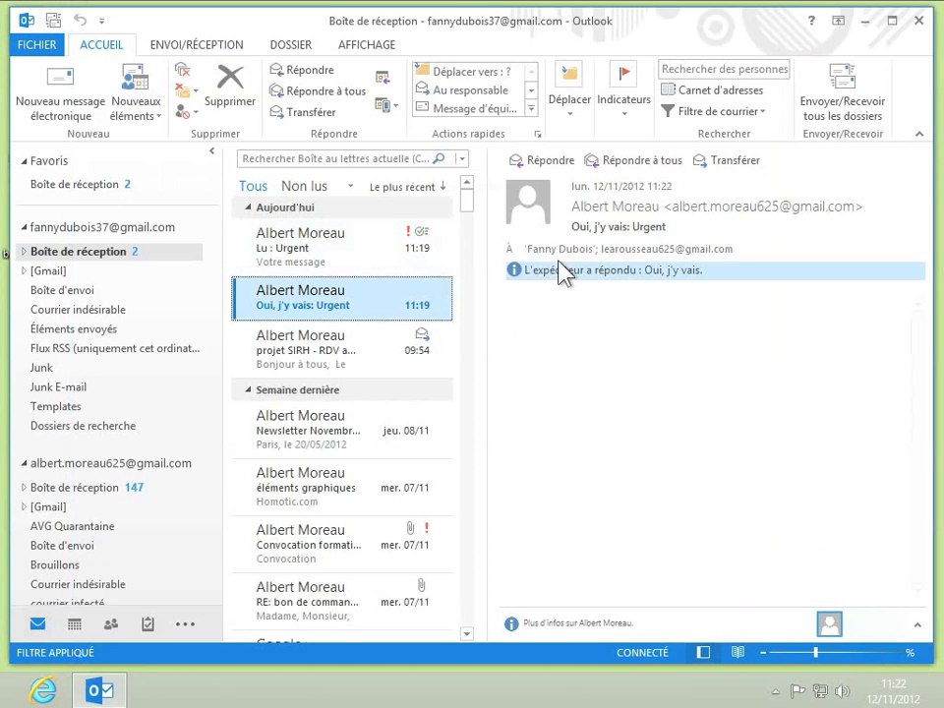
mouse_move(657, 199)
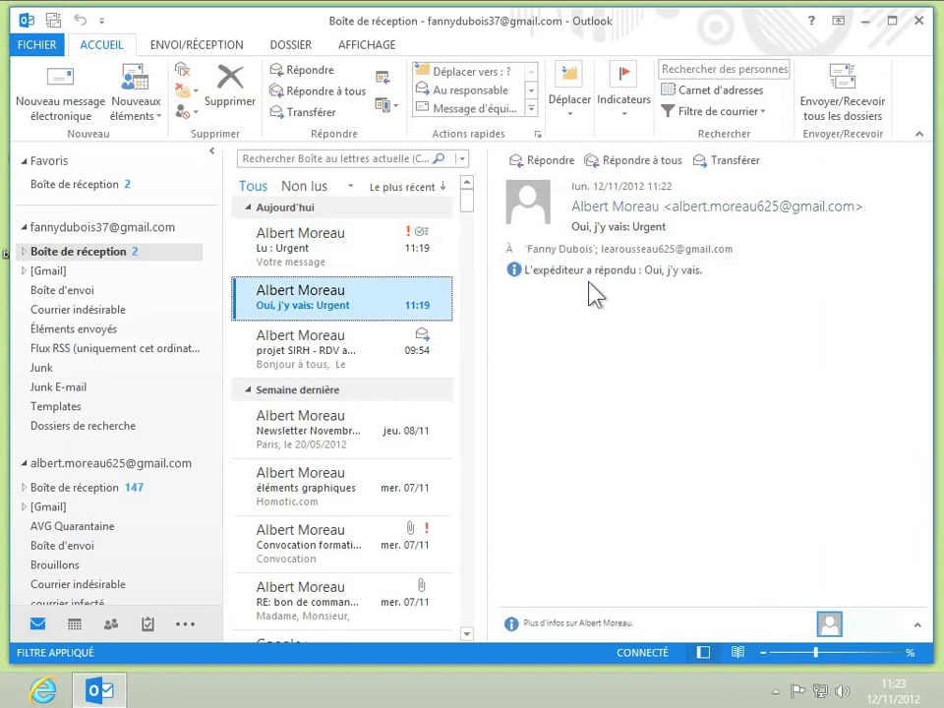
Examine the message-sending and tracking settings in the mail options, including the choices for default importance level, and close the options.
left_click(34, 51)
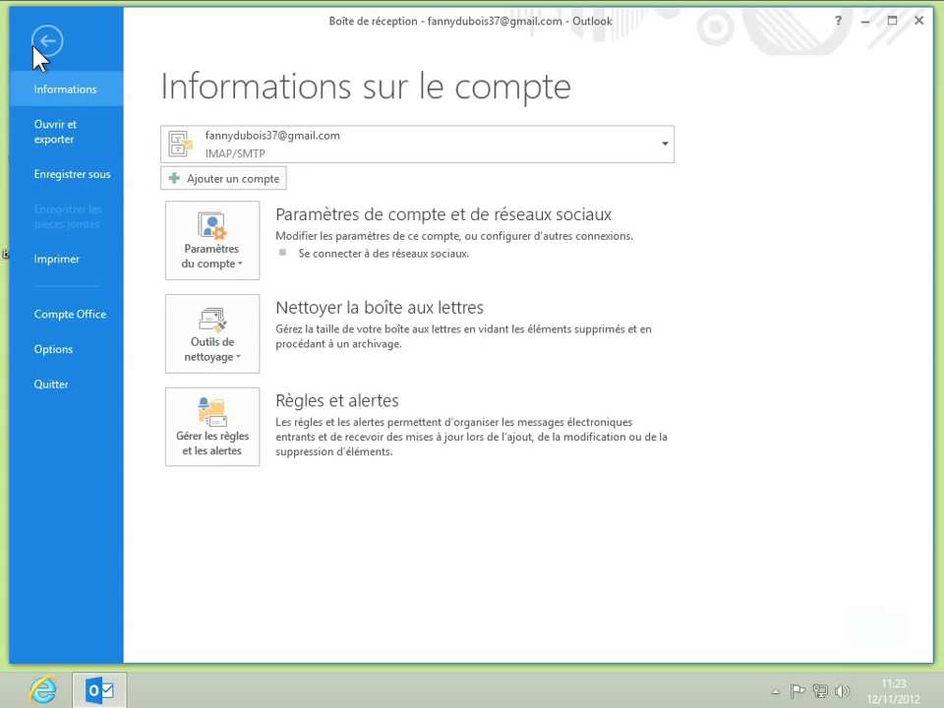
left_click(53, 348)
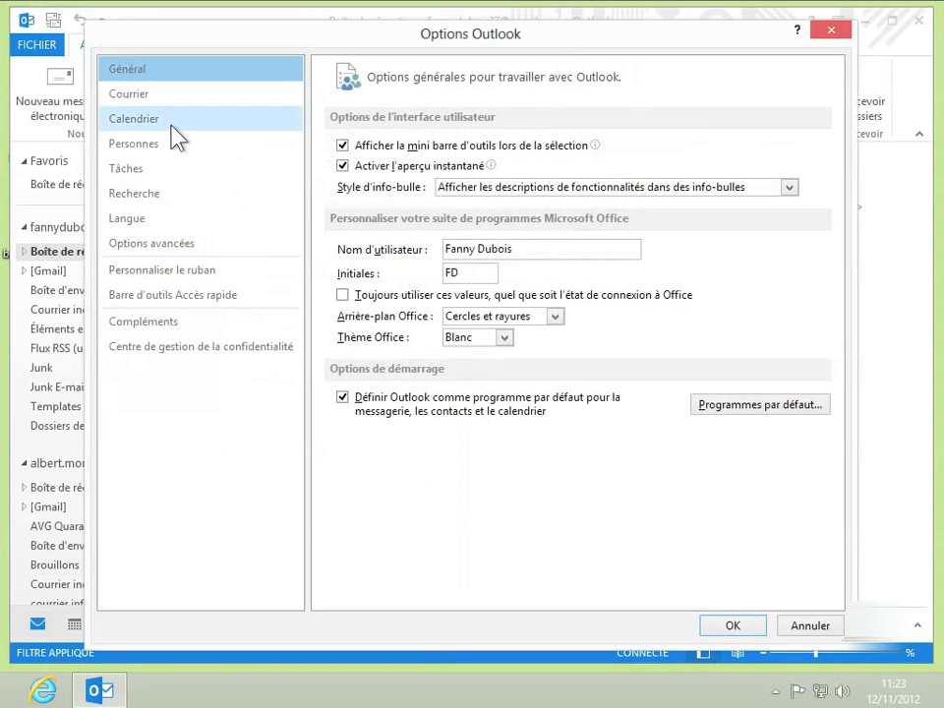
left_click(150, 102)
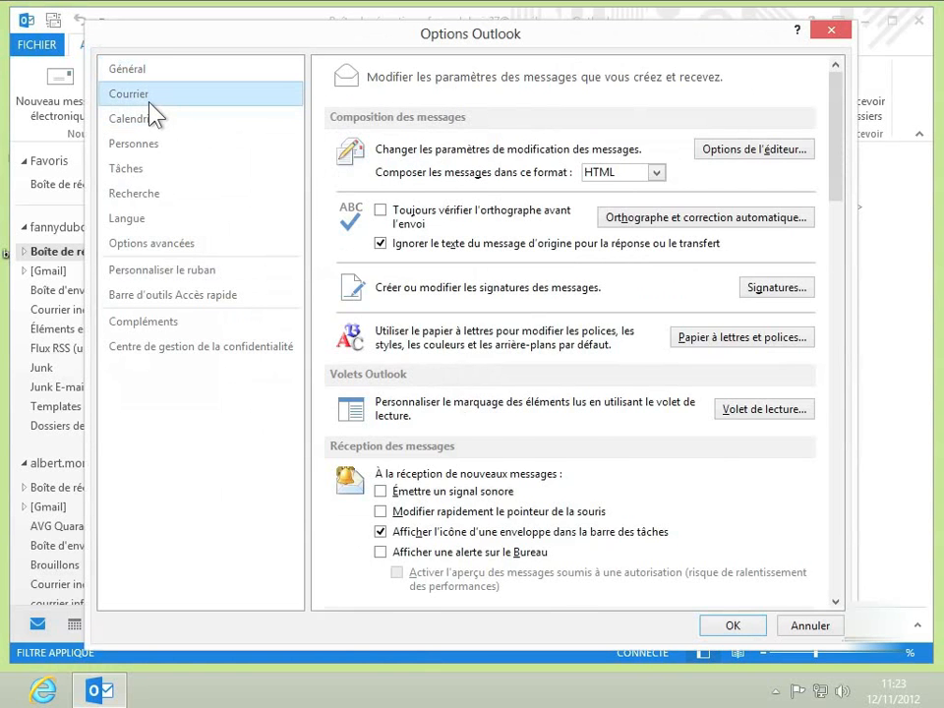
scroll(423, 191, "down", 6)
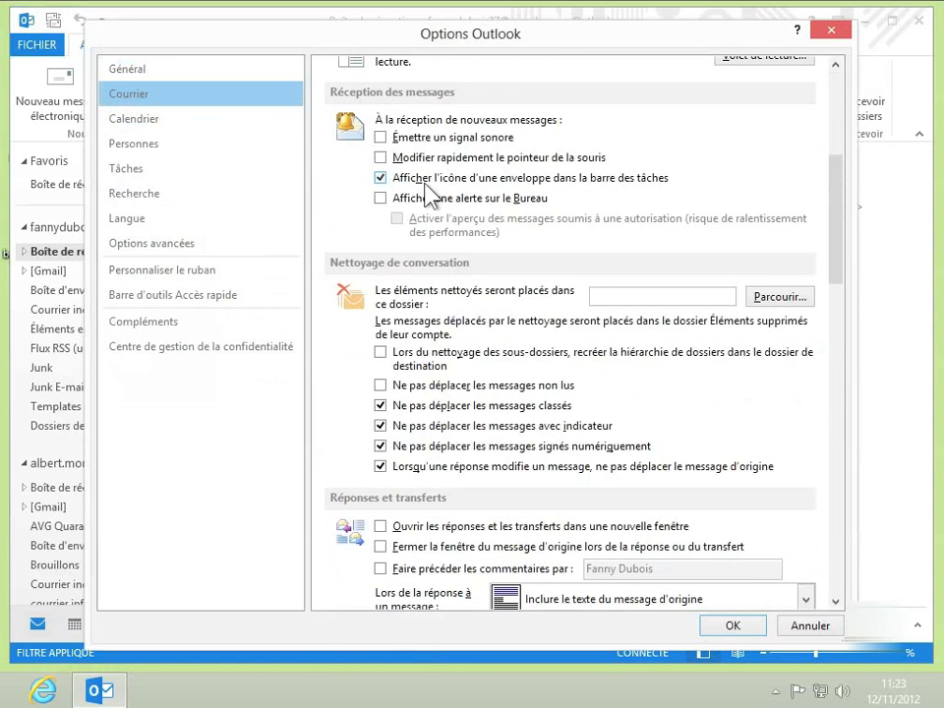
scroll(429, 195, "down", 10)
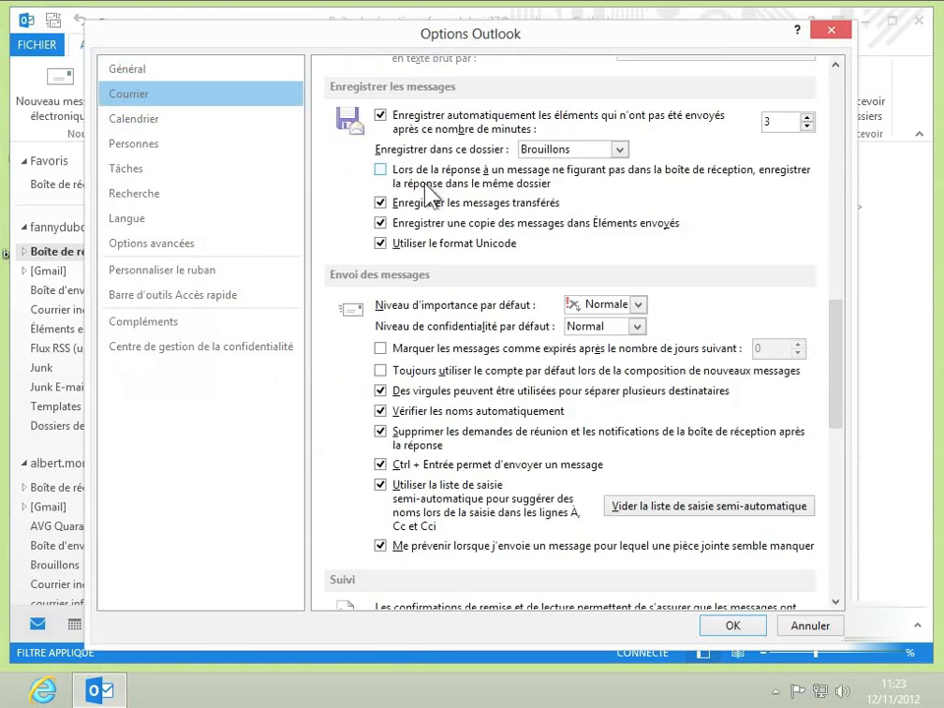
scroll(429, 196, "down", 2)
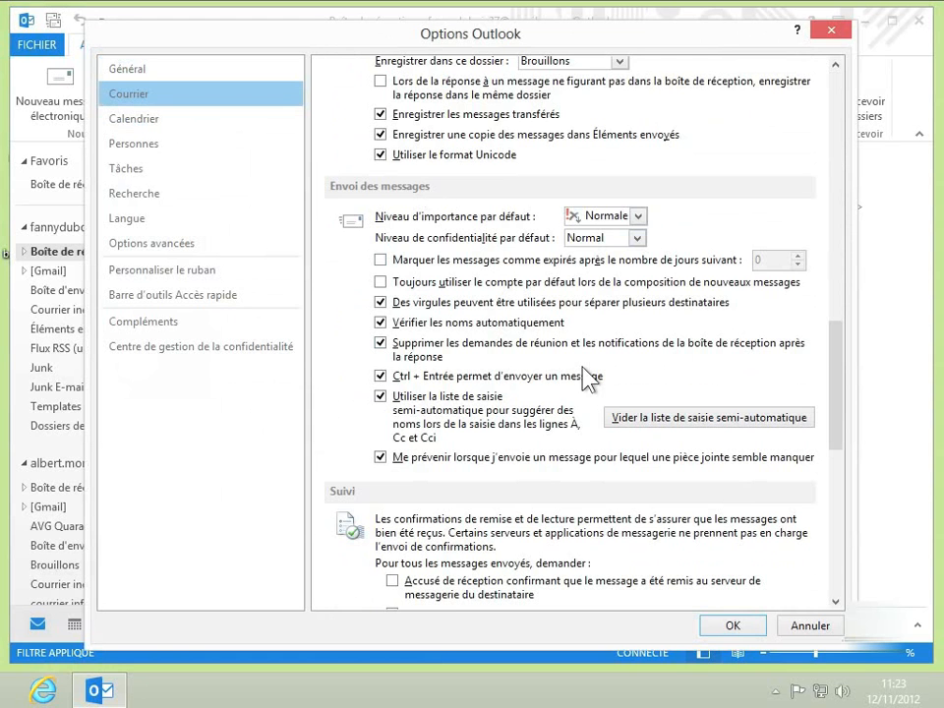
left_click(641, 214)
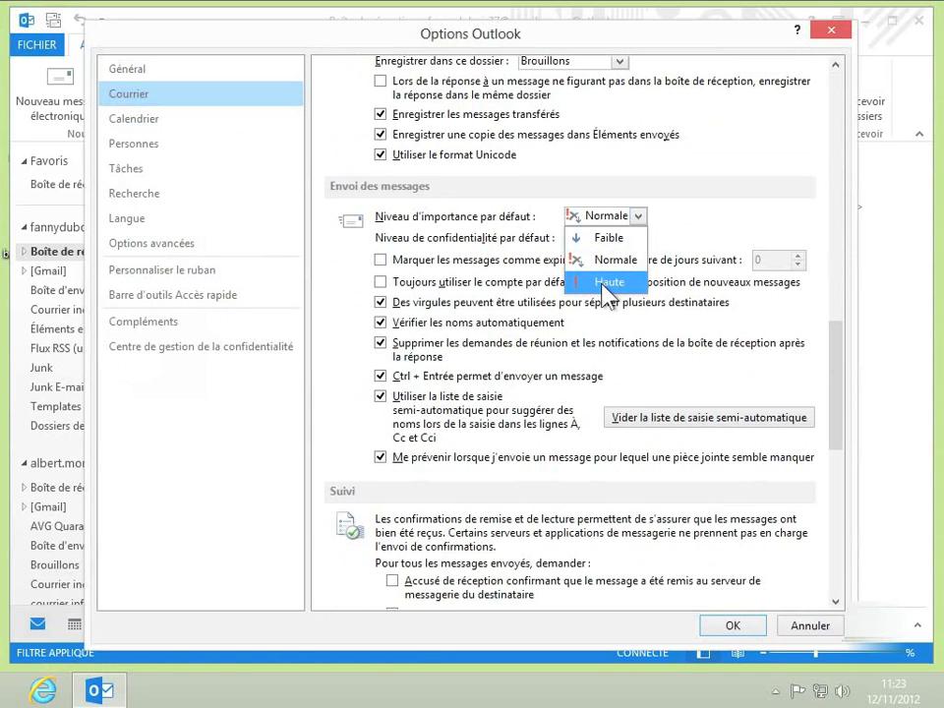
left_click(672, 321)
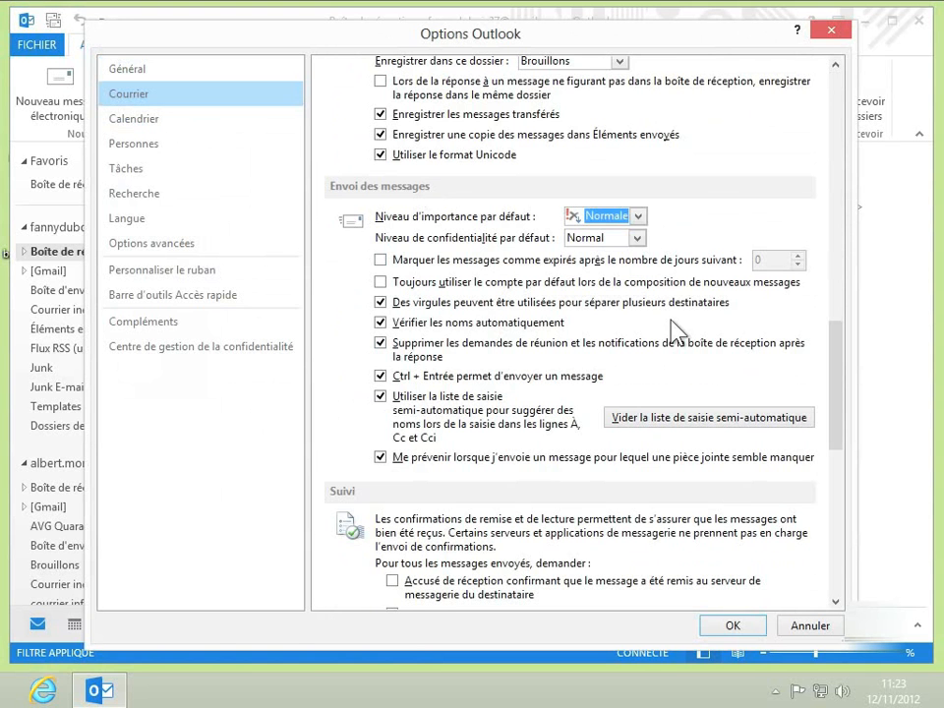
left_click(735, 626)
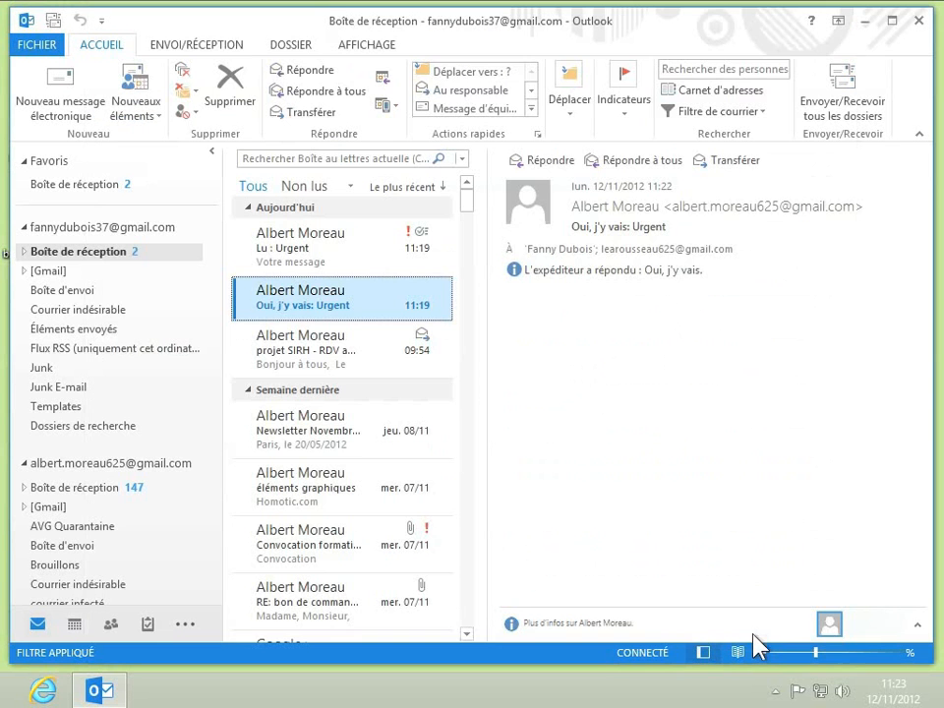